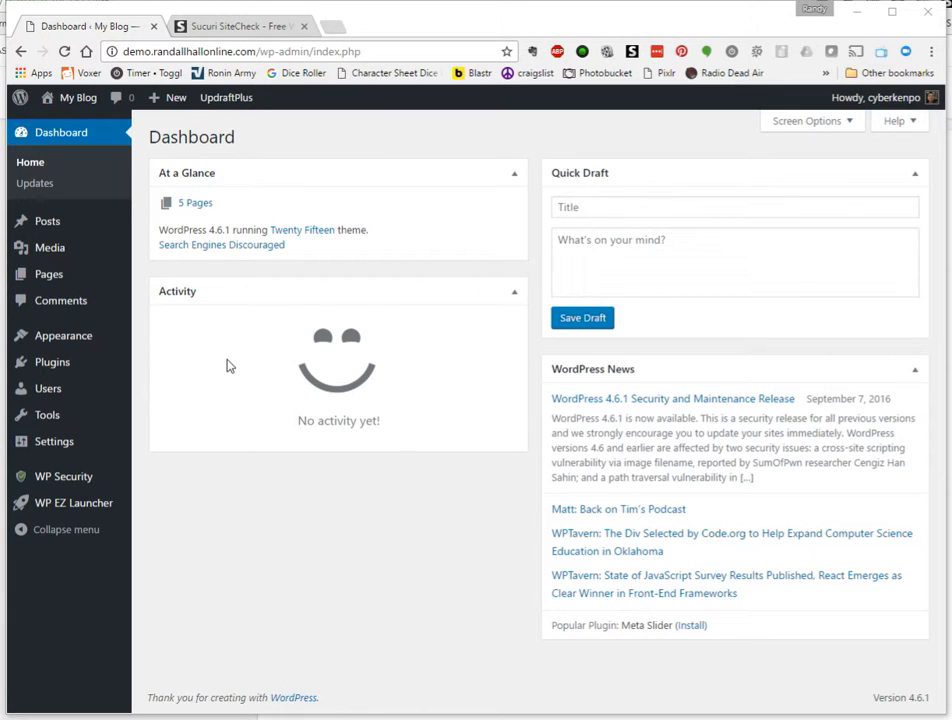
Check the installed plugins, and review the security score and critical feature status on the WP Security dashboard.
mouse_move(57, 365)
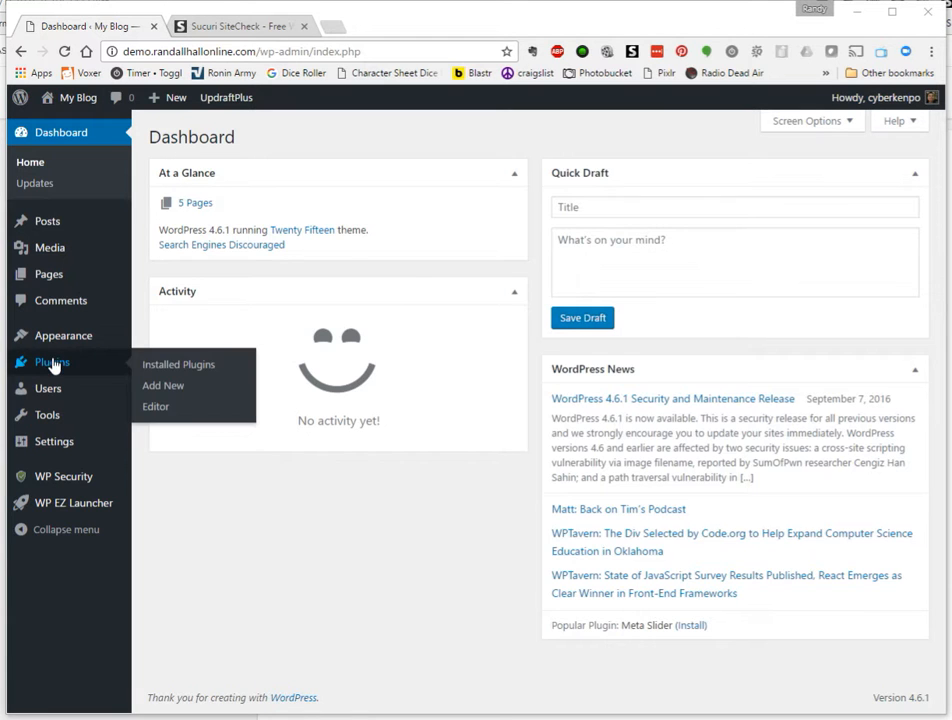
click(189, 366)
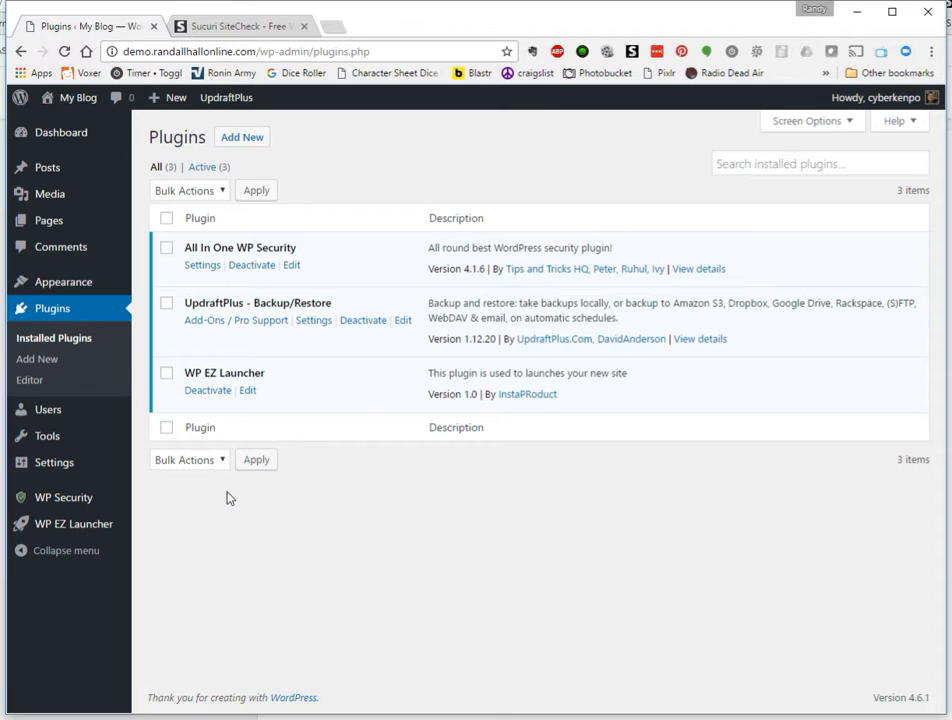
mouse_move(52, 505)
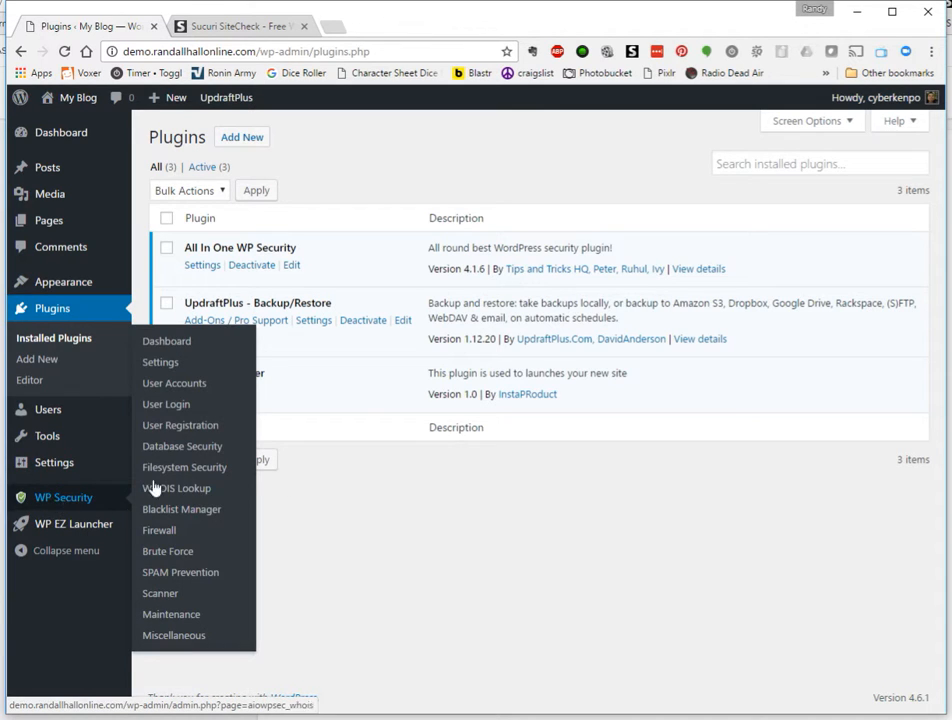
click(140, 342)
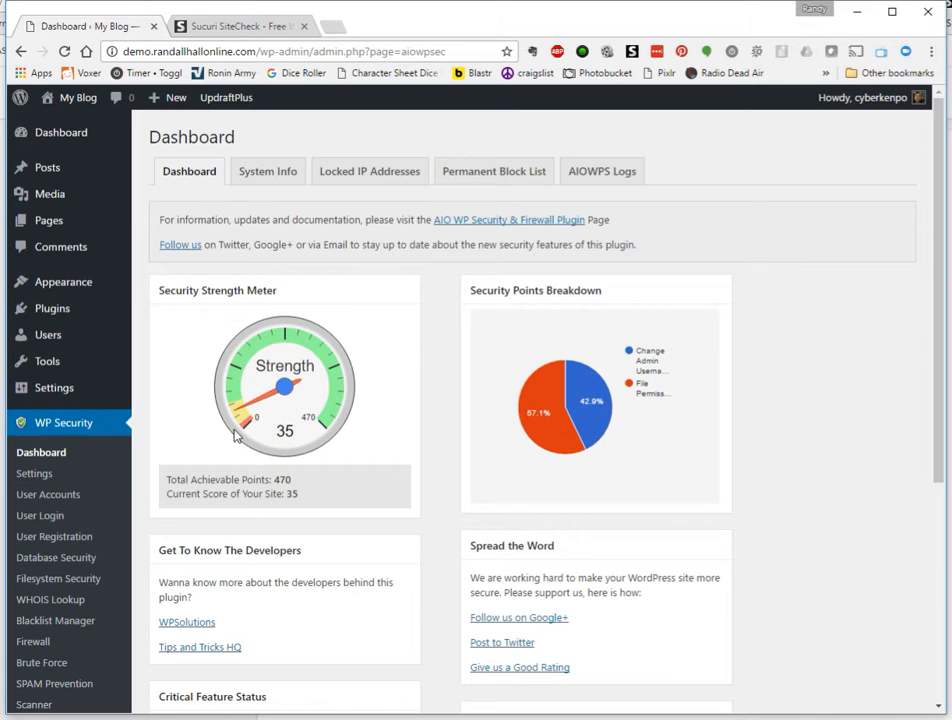
scroll(404, 410, down, 5)
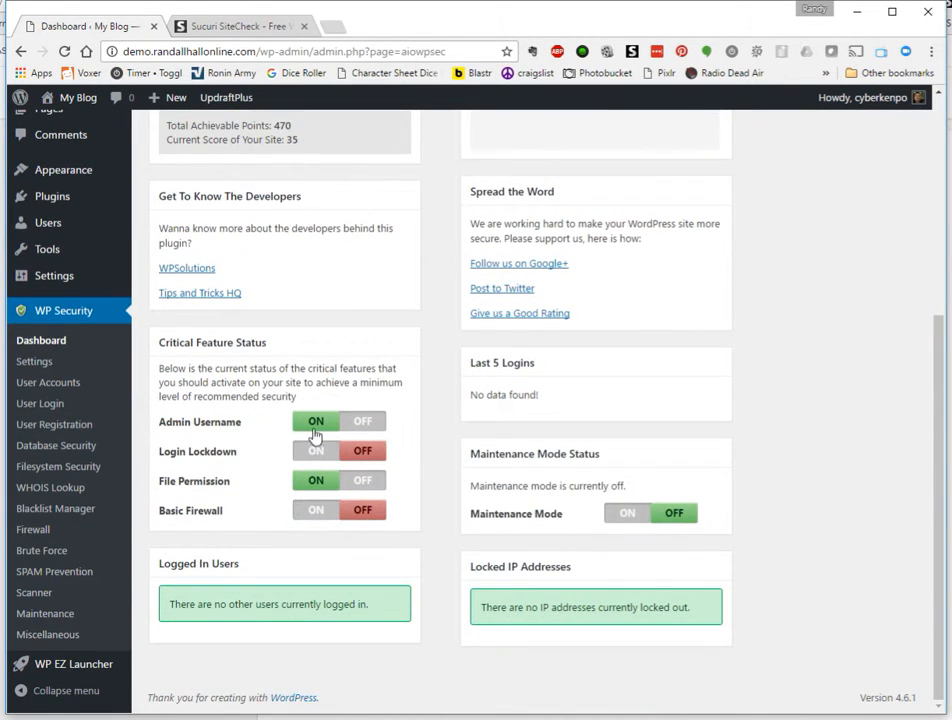
scroll(285, 434, up, 5)
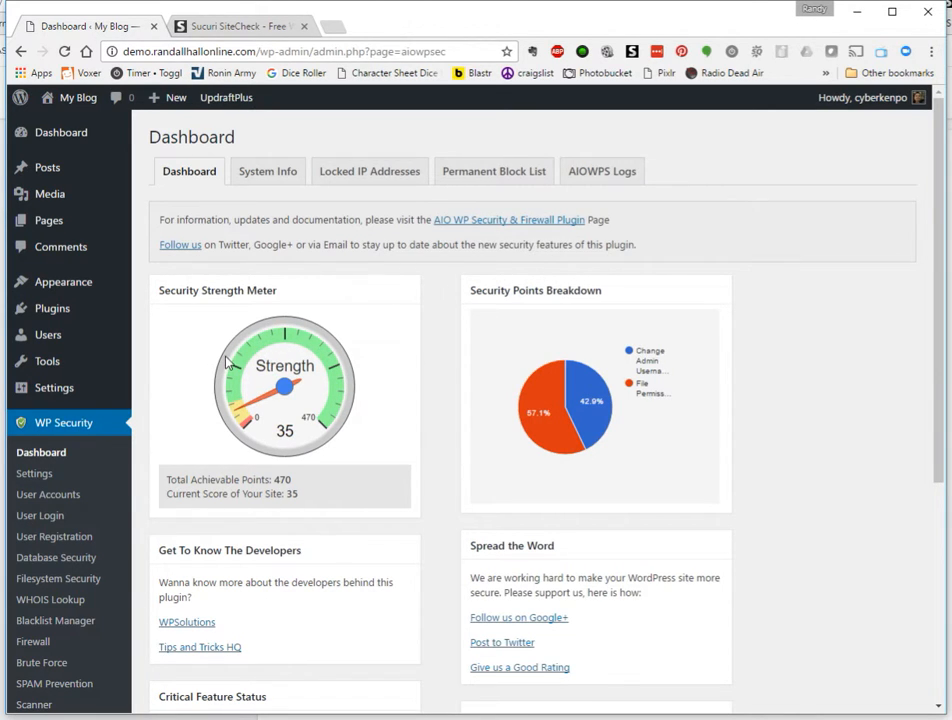
scroll(263, 295, down, 4)
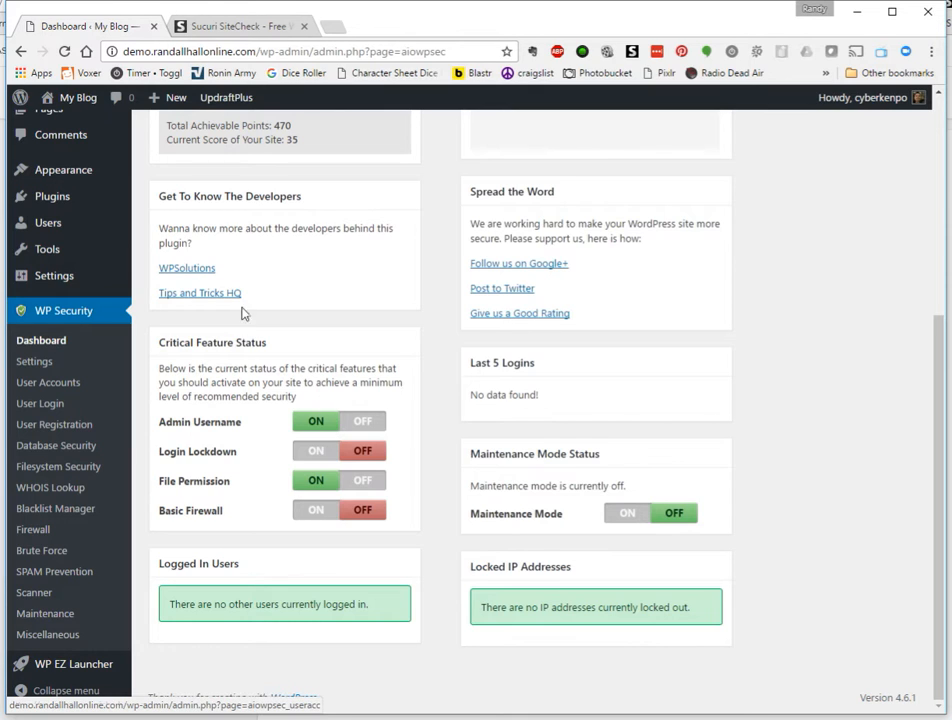
mouse_move(72, 225)
Open the Login Lockdown settings from the critical feature status and enable the login lockdown feature.
click(312, 453)
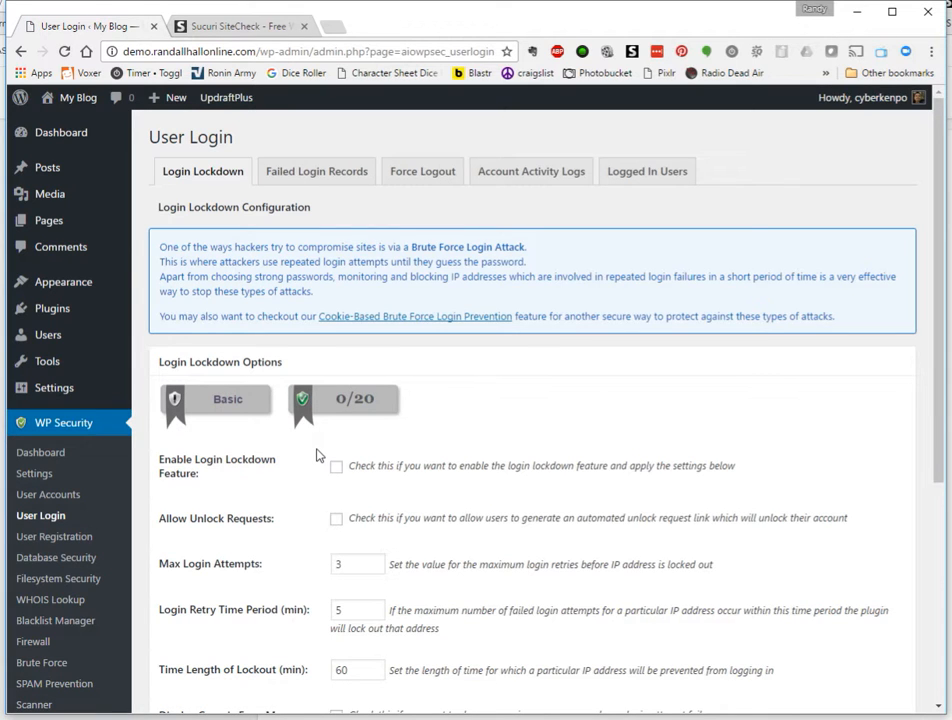
scroll(546, 398, down, 3)
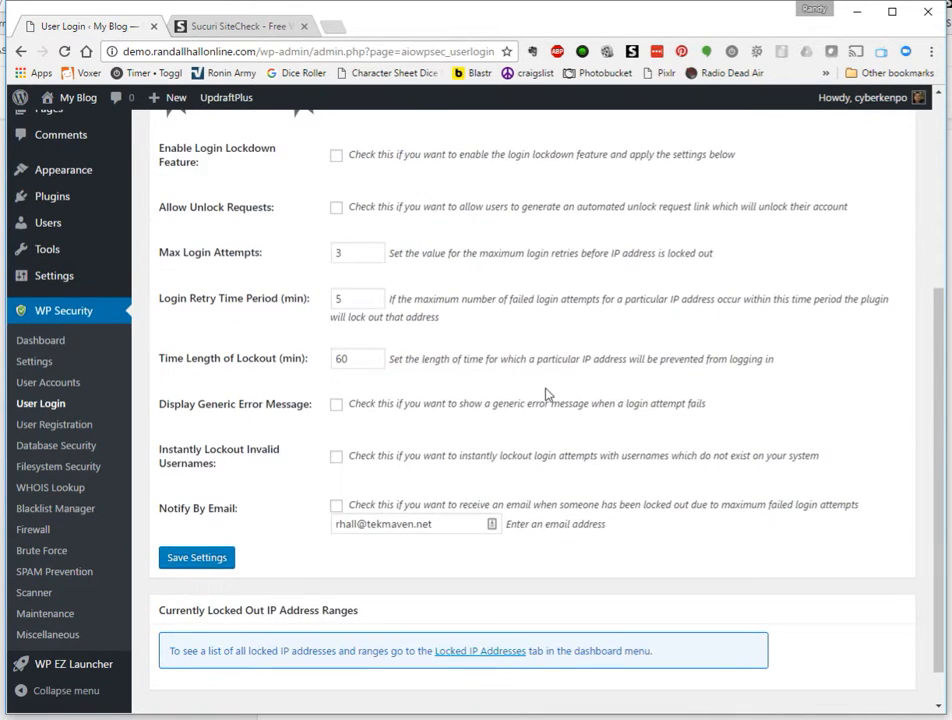
scroll(546, 394, up, 2)
scroll(544, 385, down, 1)
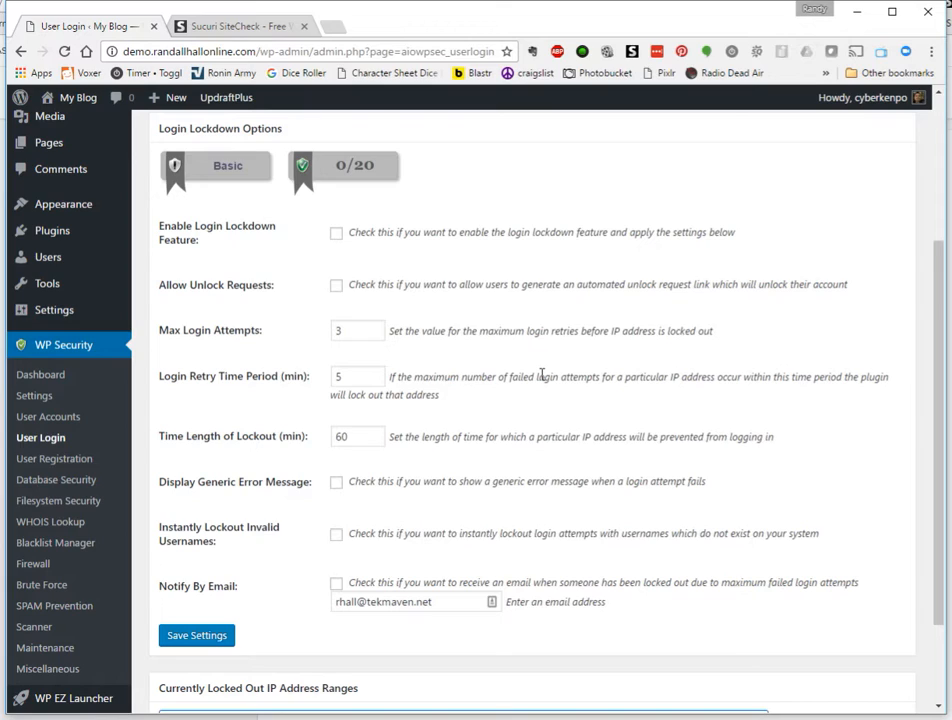
click(337, 235)
drag(351, 331, 314, 329)
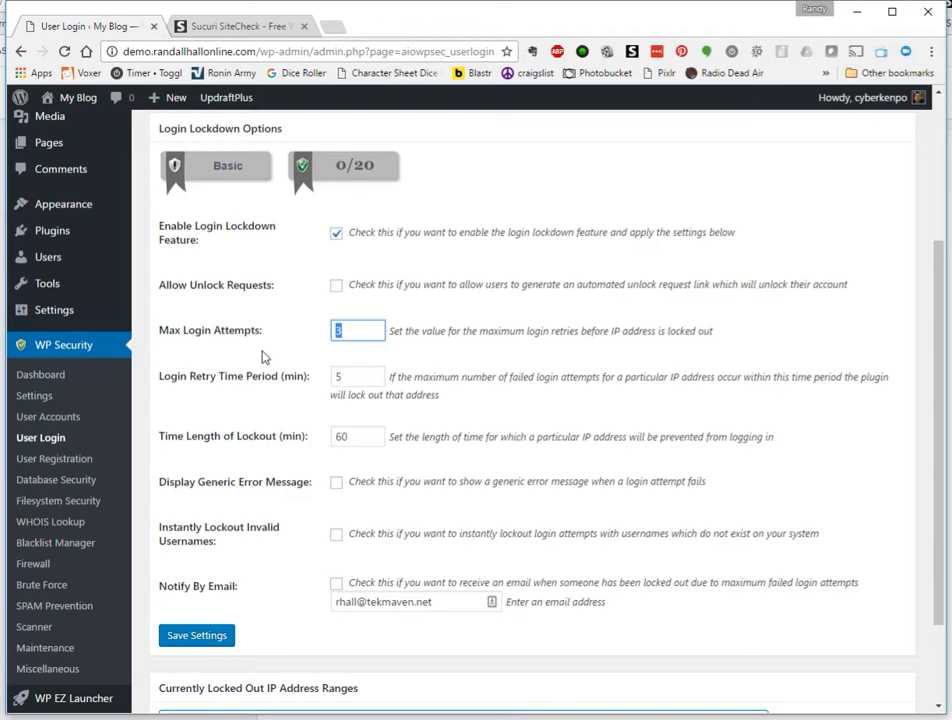
double_click(348, 376)
click(368, 437)
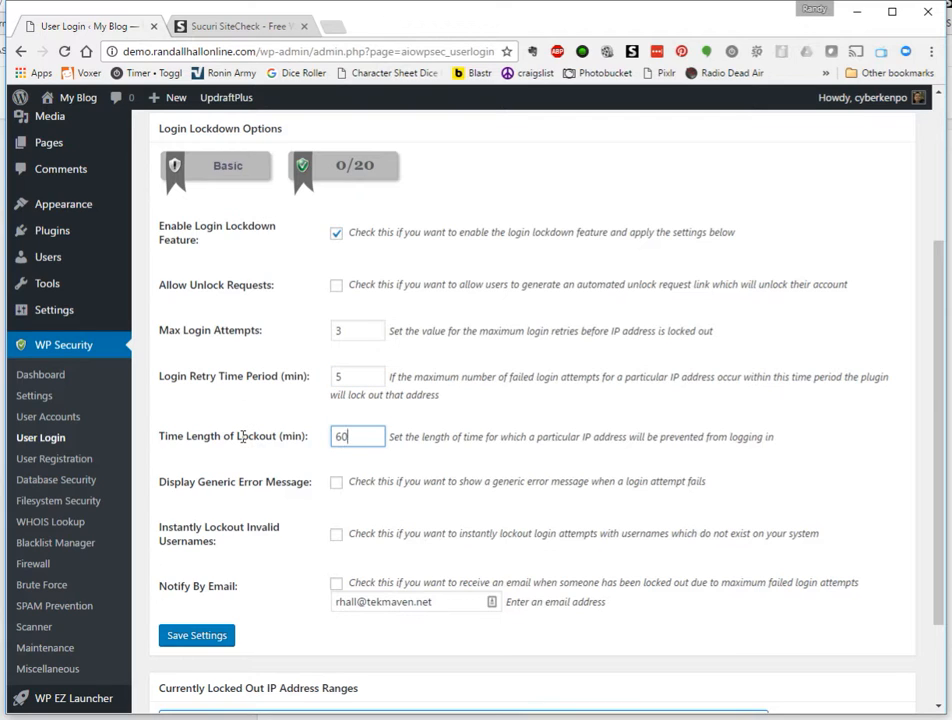
Enable instant lockout of invalid usernames and email notification of lockouts, and save the login lockdown settings.
click(334, 536)
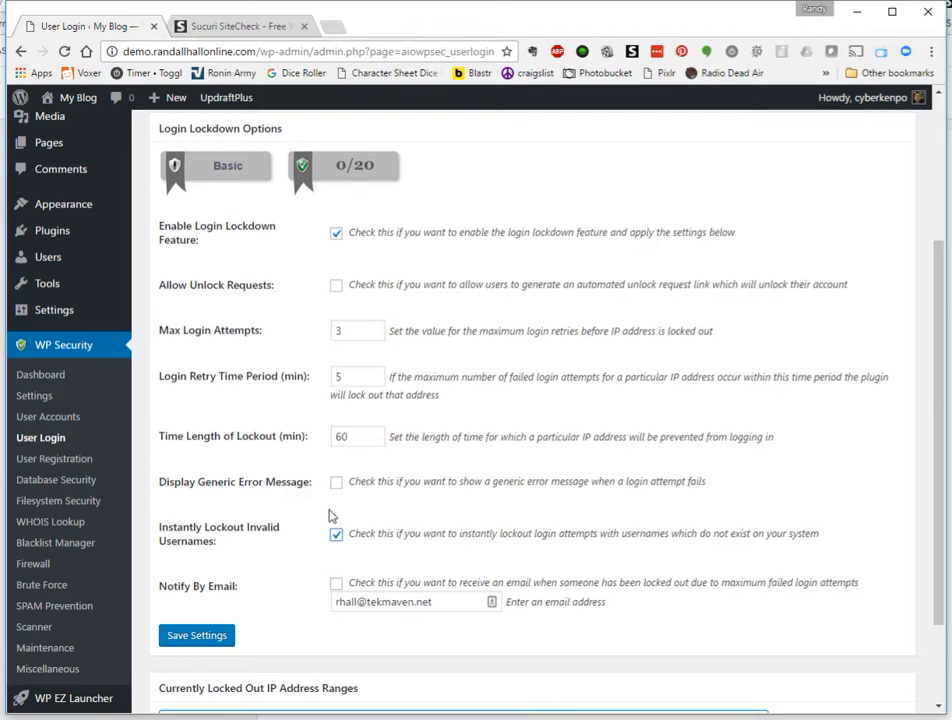
double_click(339, 437)
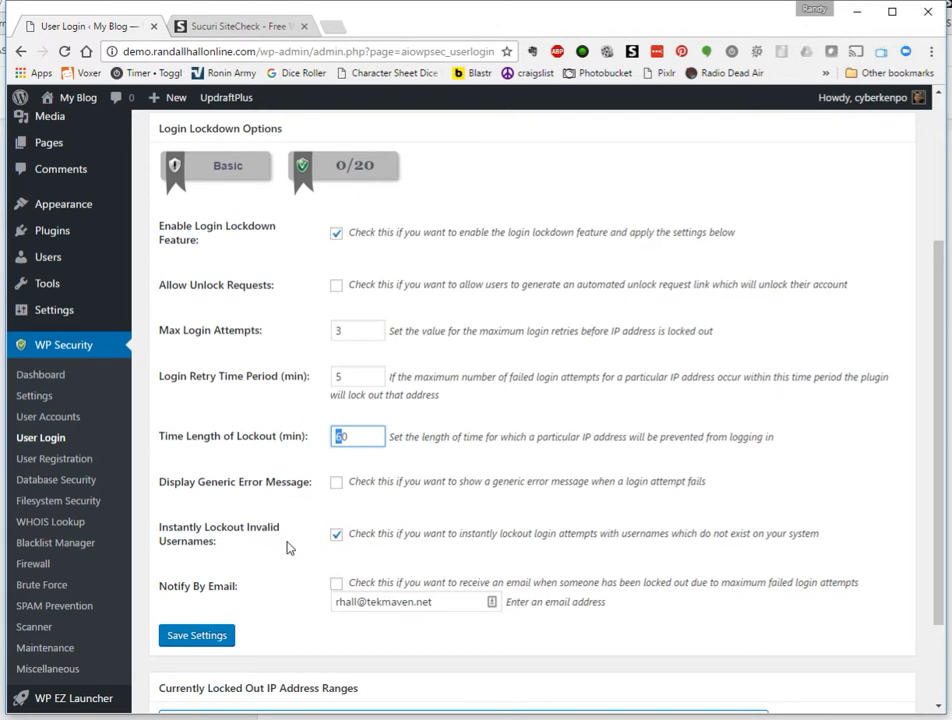
click(336, 584)
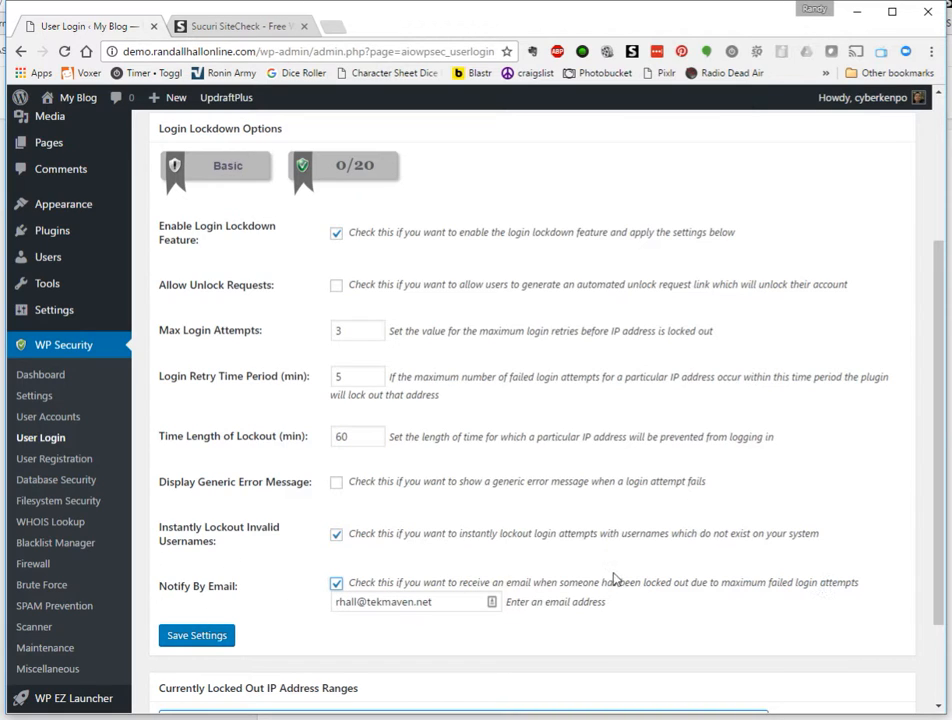
drag(621, 582, 846, 586)
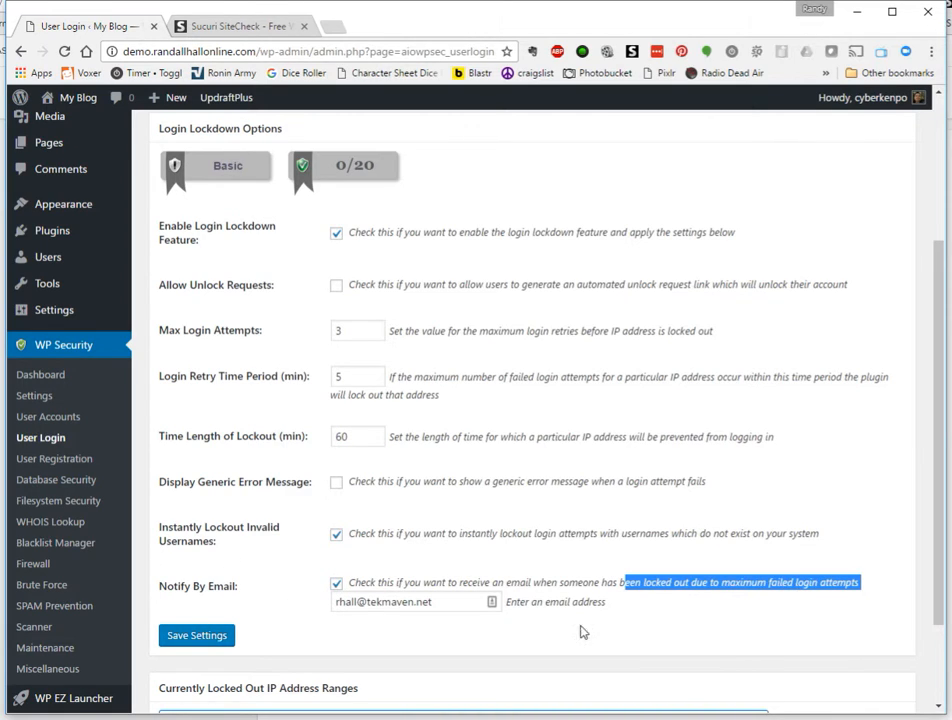
click(200, 636)
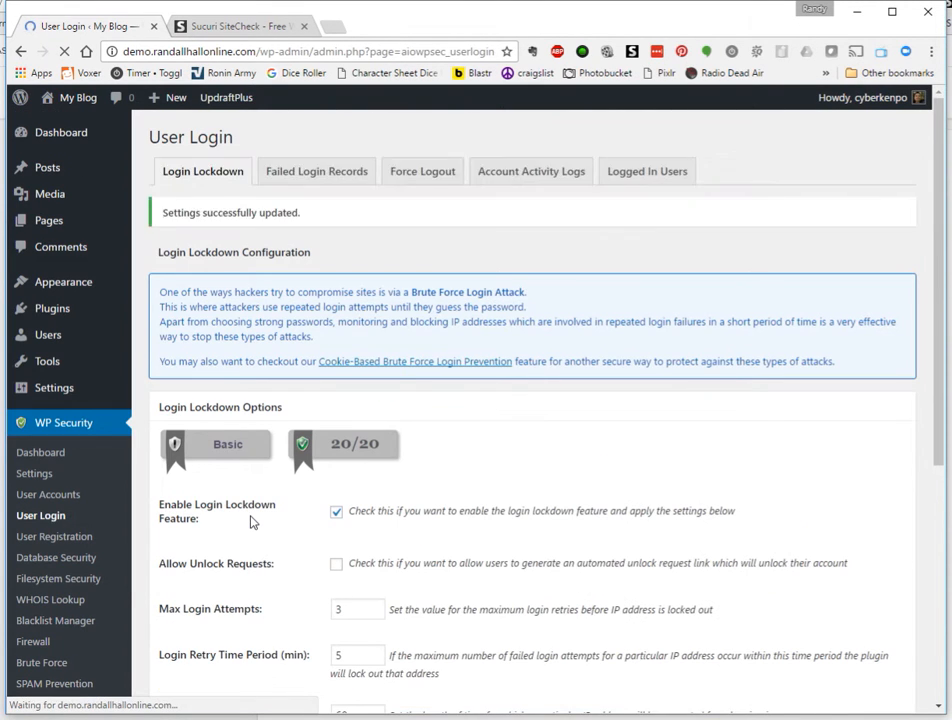
Return to the WP Security dashboard and recheck the strength meter and critical feature status.
click(41, 453)
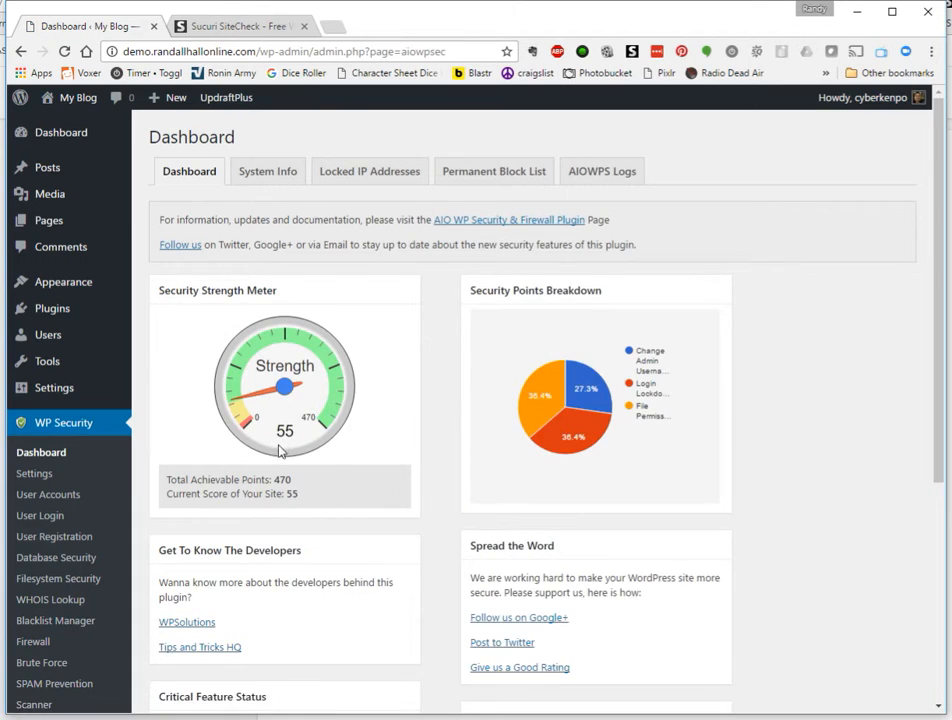
scroll(340, 467, down, 3)
scroll(207, 260, up, 2)
scroll(207, 260, down, 3)
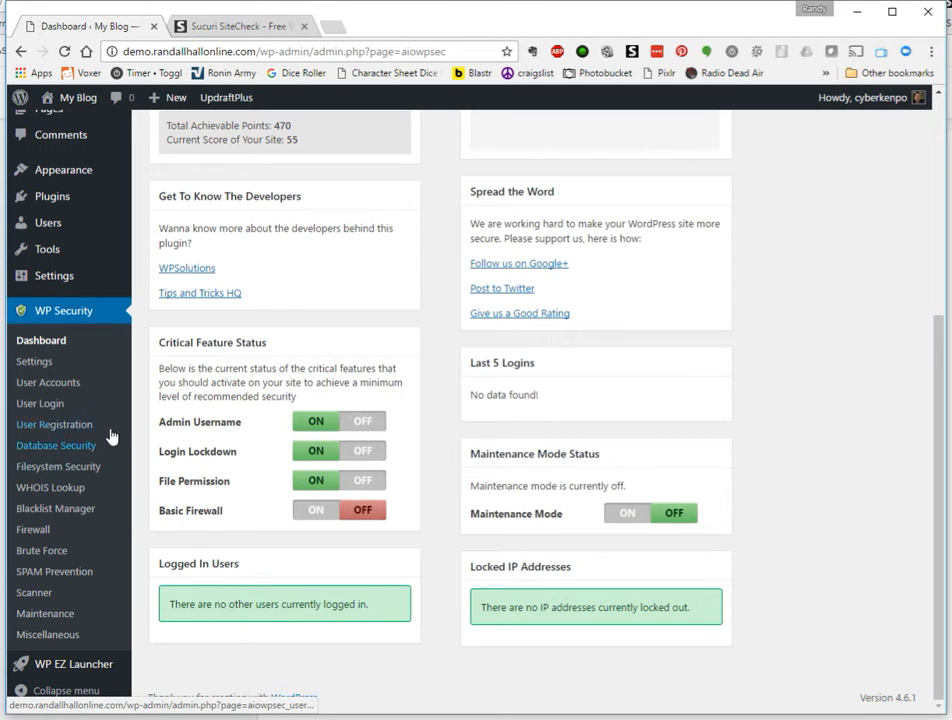
Open the File Permission feature and compare the current and recommended permissions of the WordPress files and folders.
click(313, 481)
scroll(422, 413, down, 2)
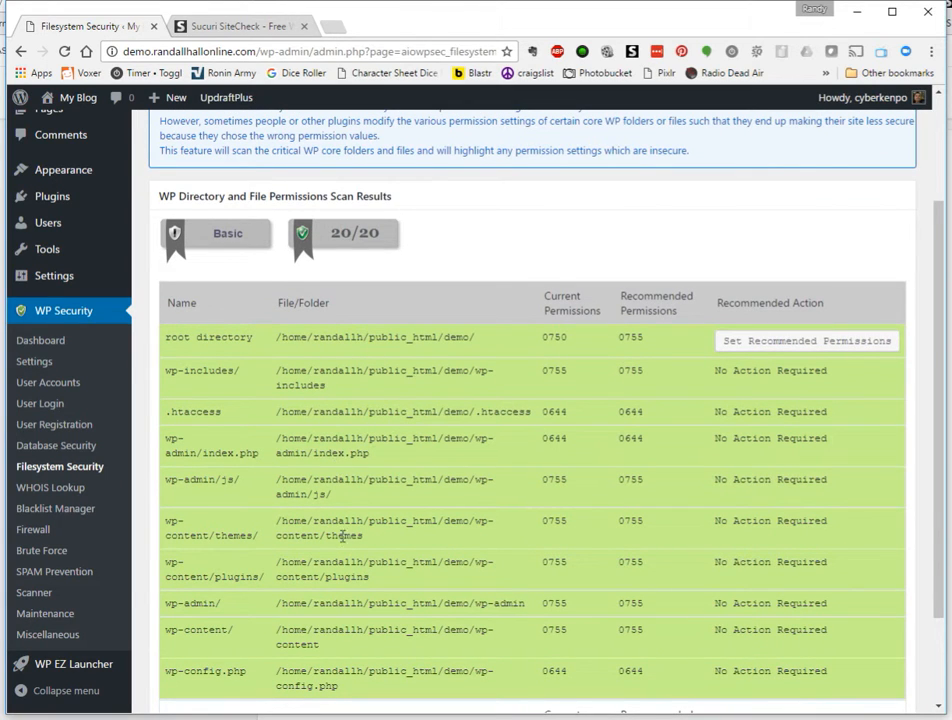
scroll(619, 591, down, 2)
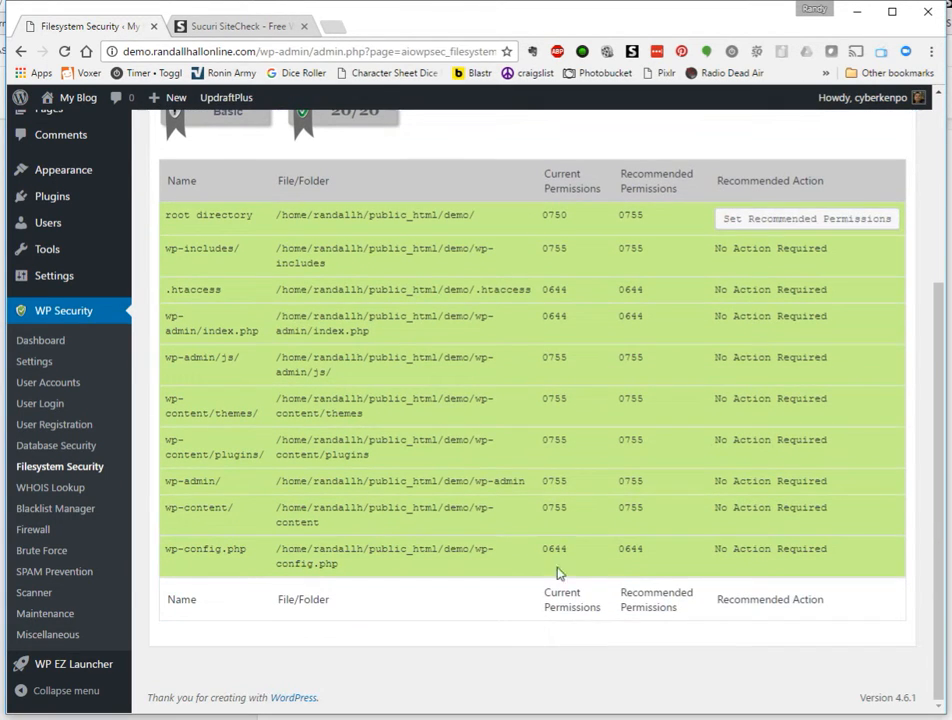
scroll(631, 552, up, 2)
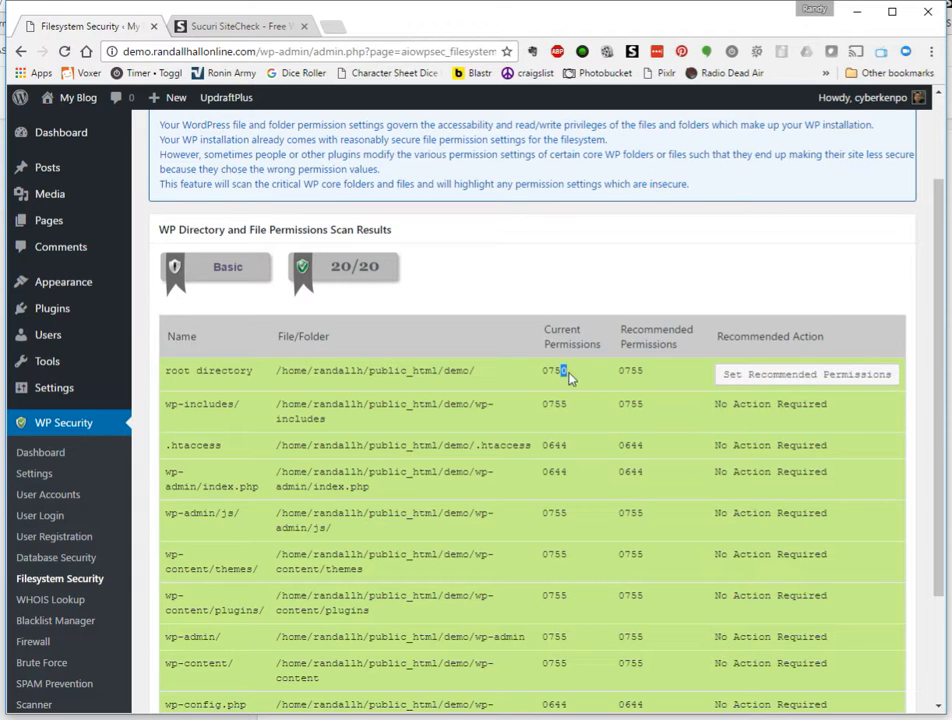
double_click(632, 371)
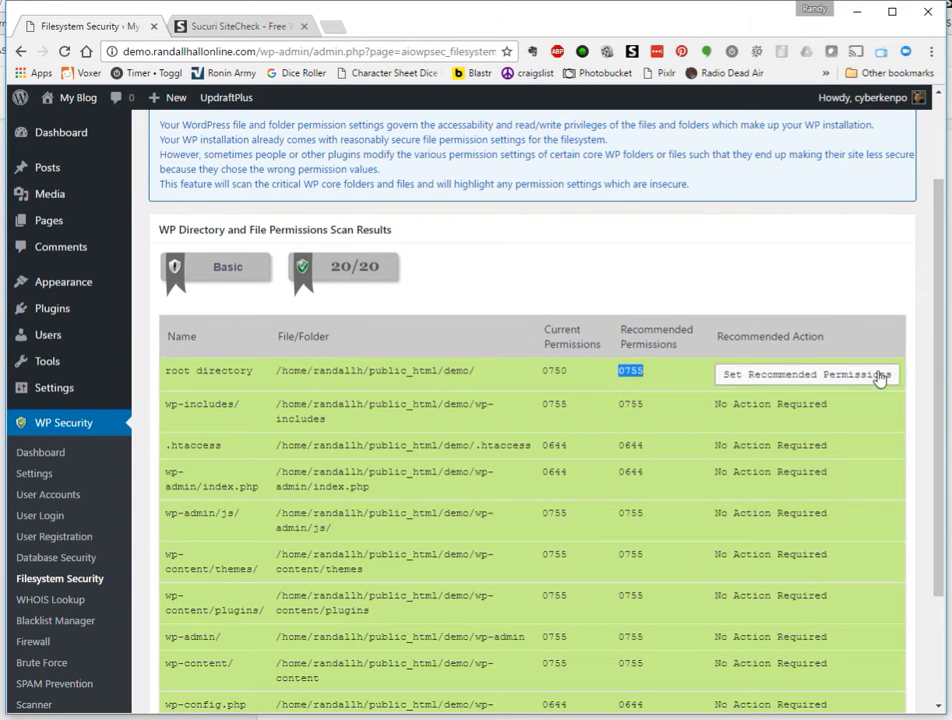
scroll(491, 376, down, 2)
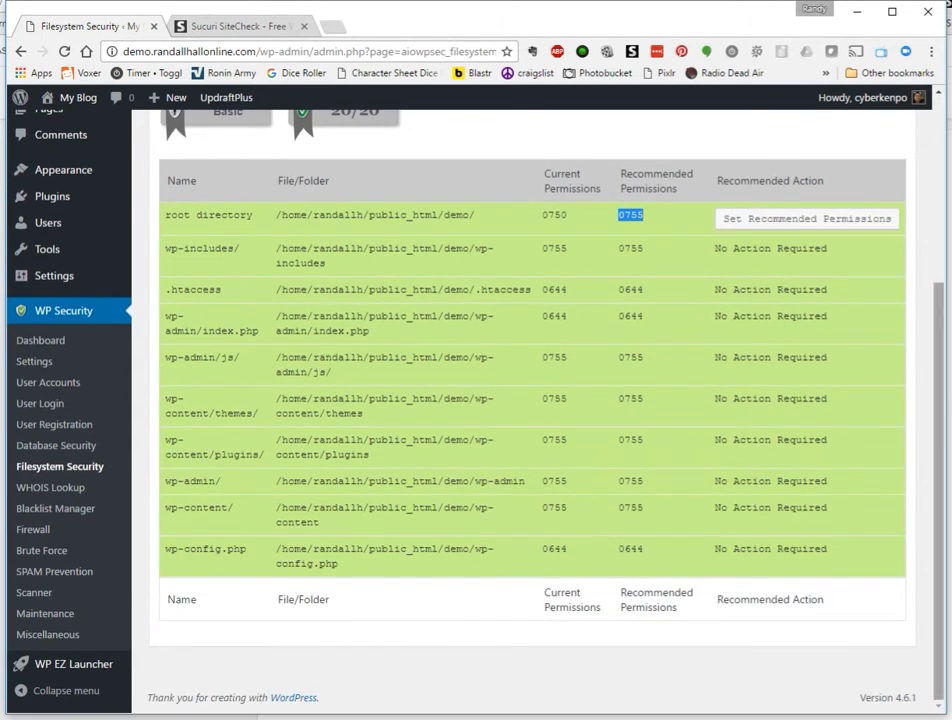
scroll(683, 410, up, 3)
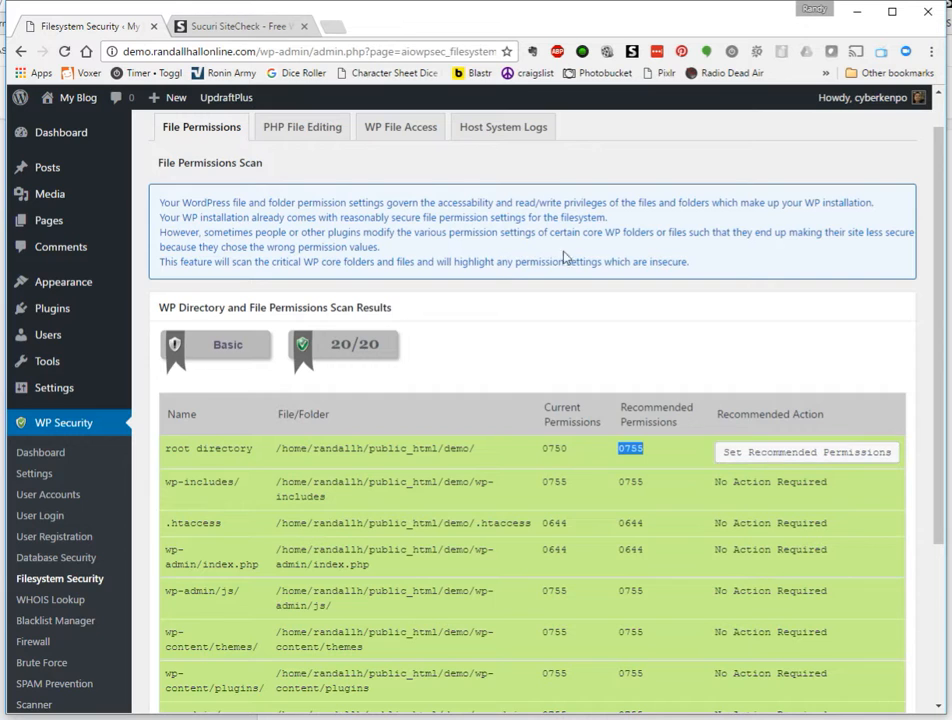
scroll(403, 312, down, 3)
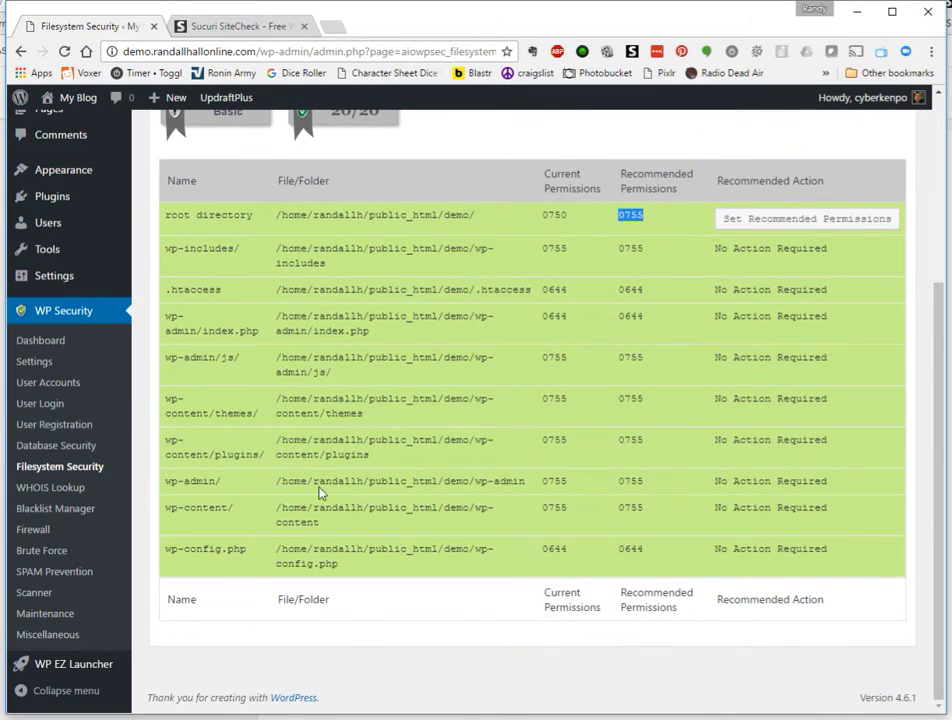
scroll(239, 180, up, 2)
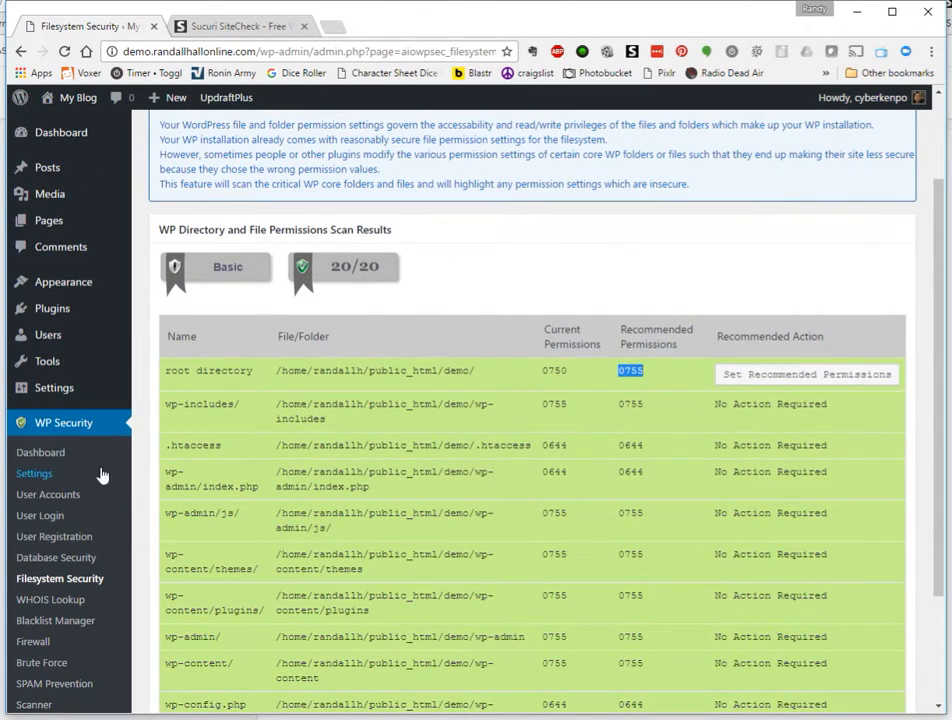
Go back to the WP Security dashboard, open the Basic Firewall feature and review its protection options.
click(40, 452)
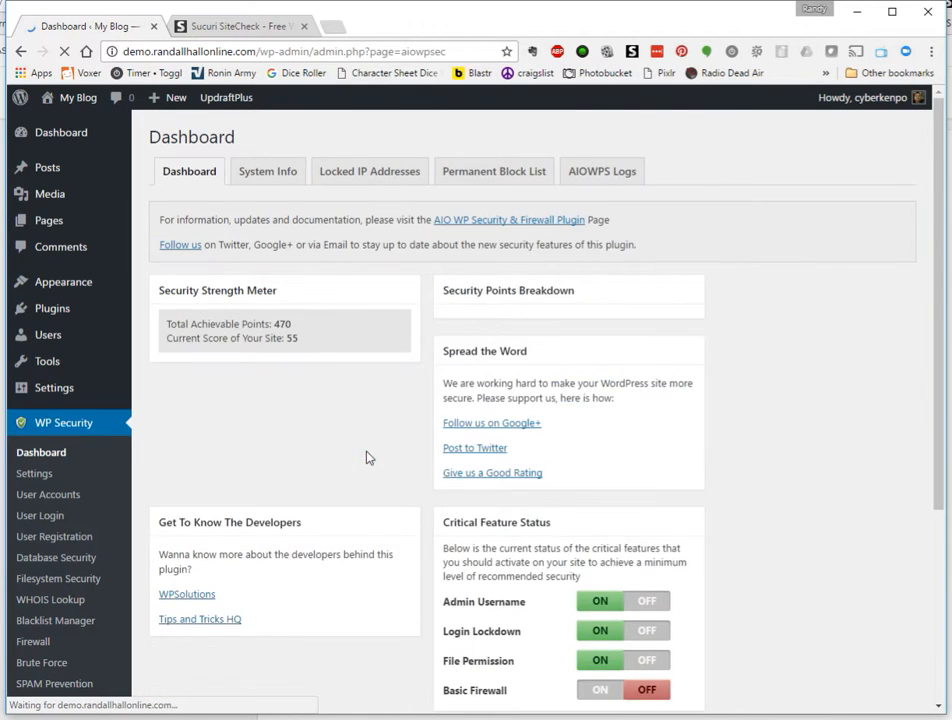
scroll(261, 432, down, 5)
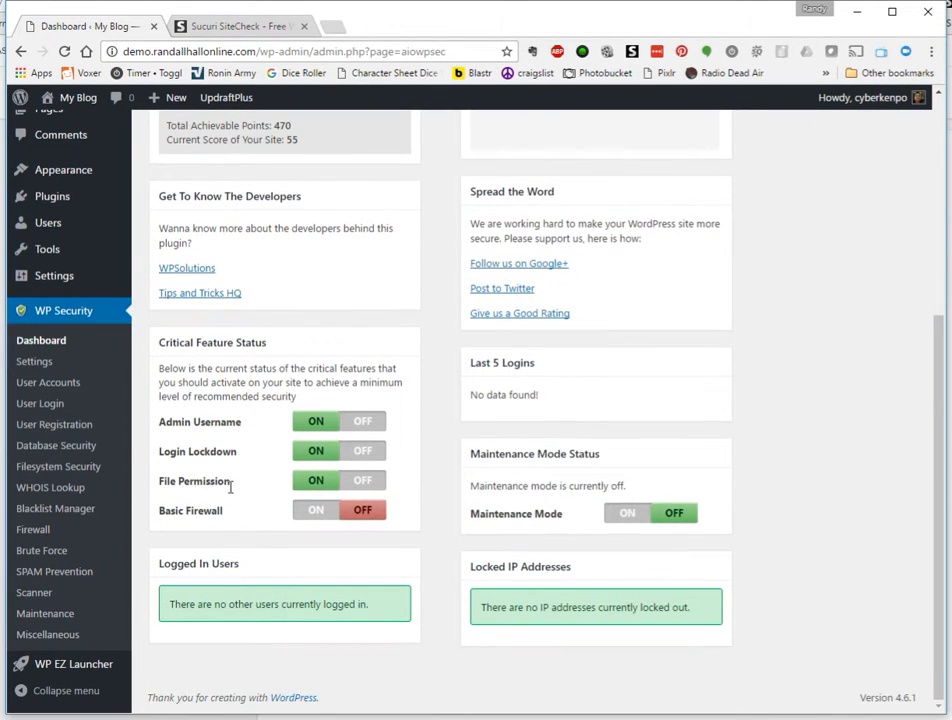
click(316, 512)
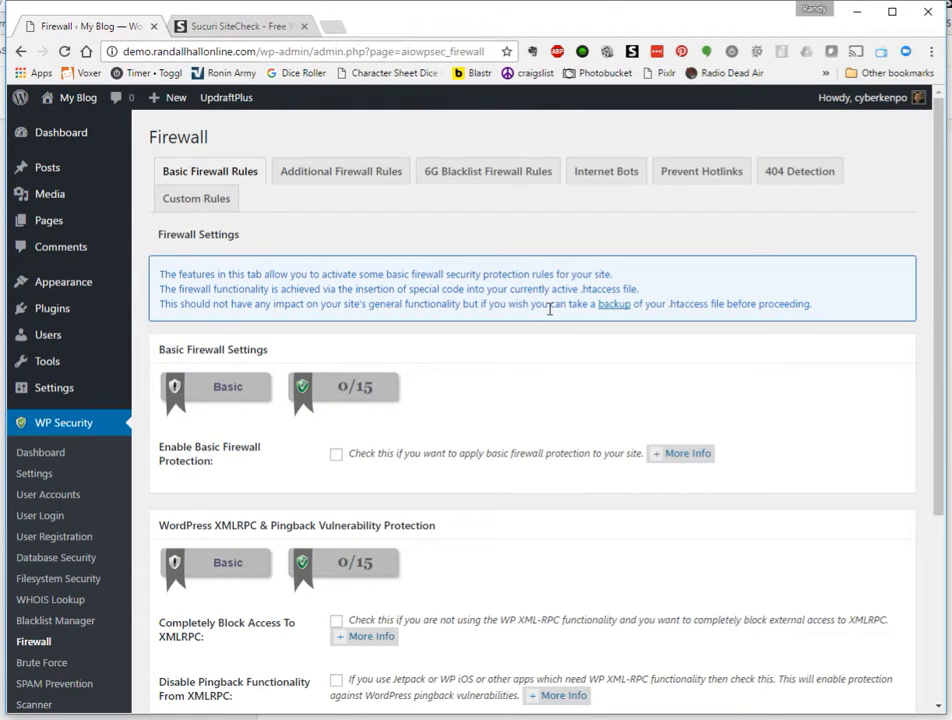
scroll(530, 322, down, 3)
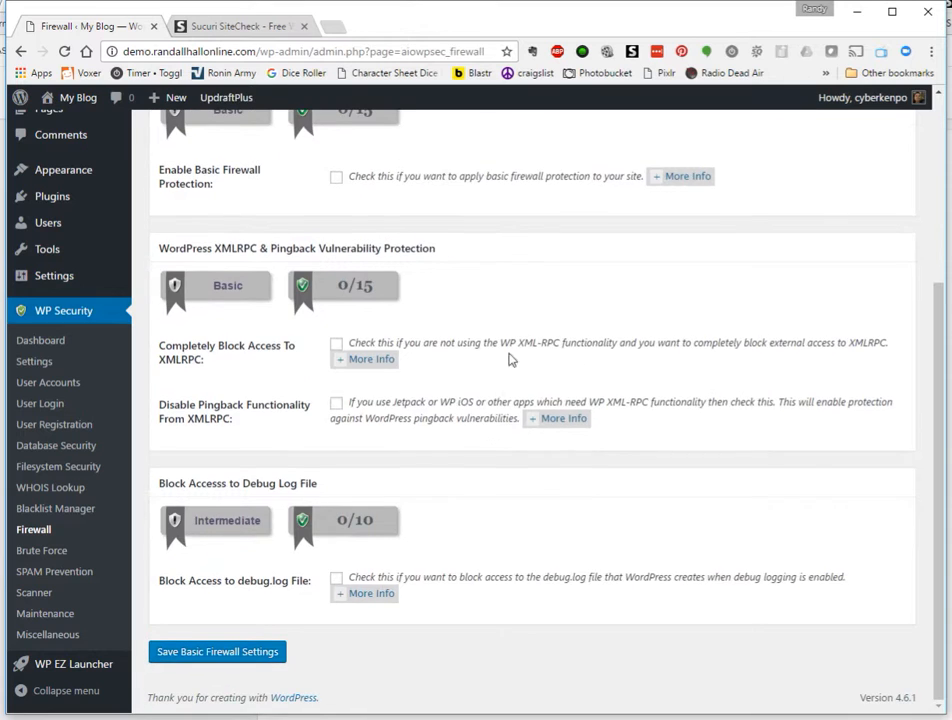
scroll(482, 438, up, 1)
scroll(482, 438, up, 2)
scroll(465, 393, down, 3)
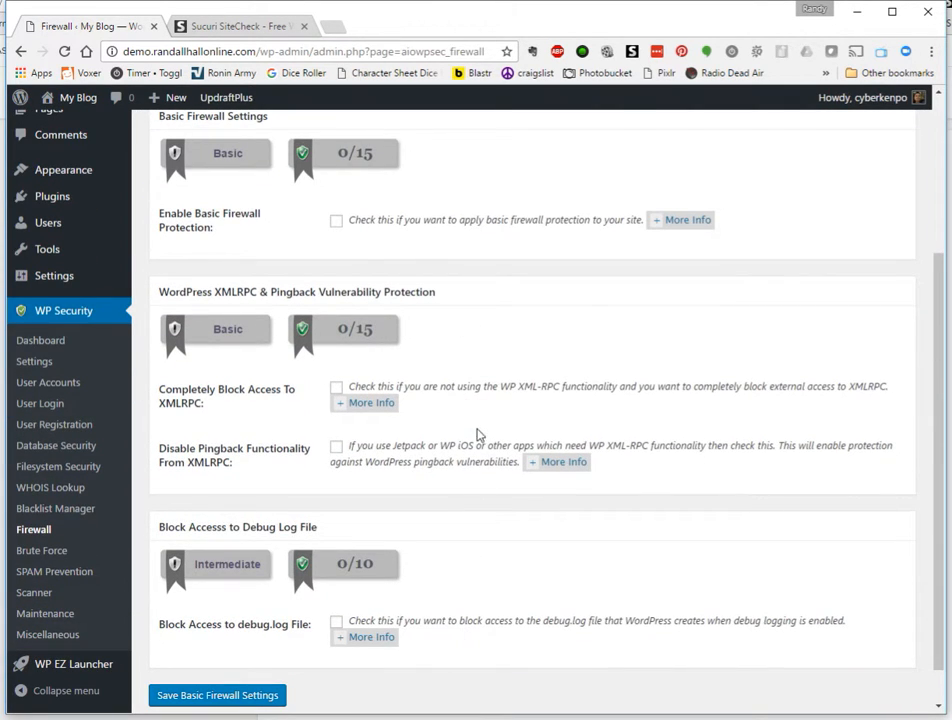
scroll(477, 435, up, 5)
scroll(504, 334, down, 5)
Enable basic firewall protection, complete XMLRPC blocking, pingback disabling and debug.log access blocking, and save the basic firewall settings.
click(336, 220)
click(336, 387)
click(336, 447)
click(336, 621)
click(196, 700)
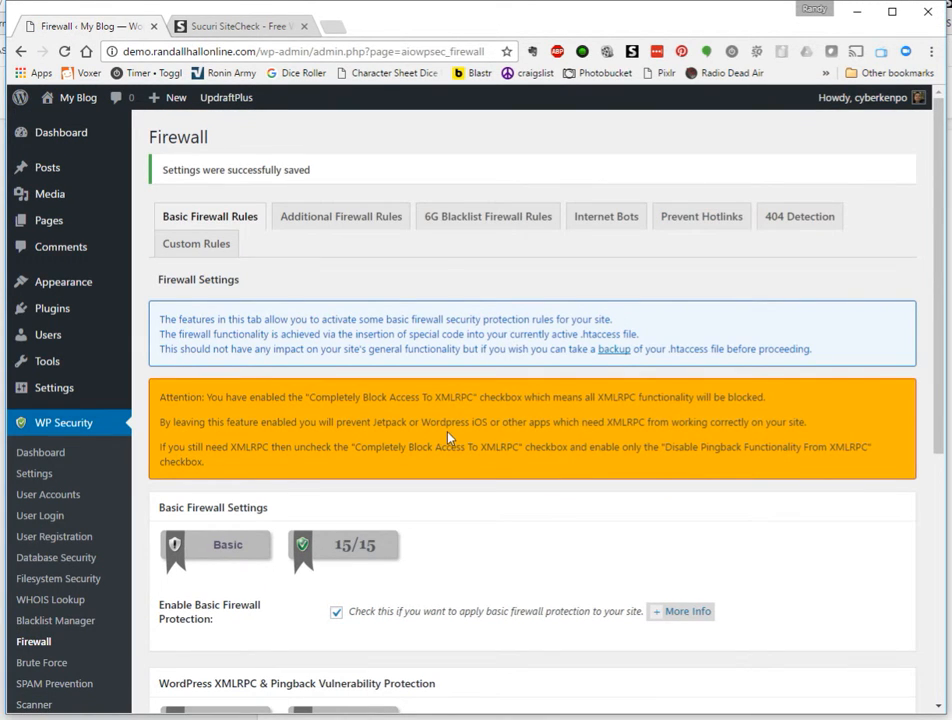
scroll(533, 410, down, 7)
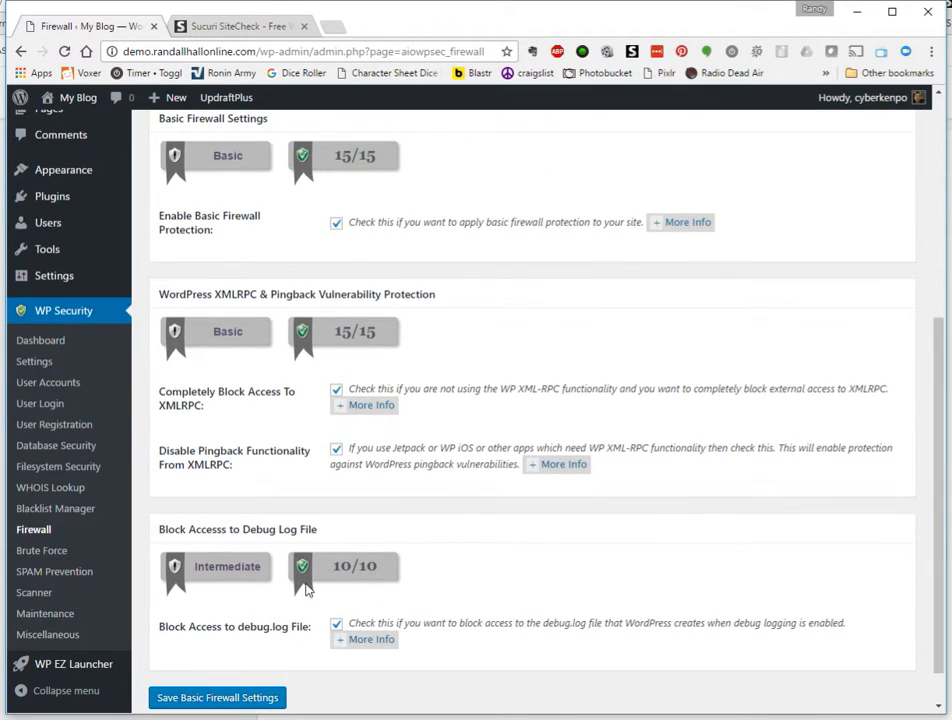
scroll(363, 372, up, 1)
scroll(363, 372, up, 4)
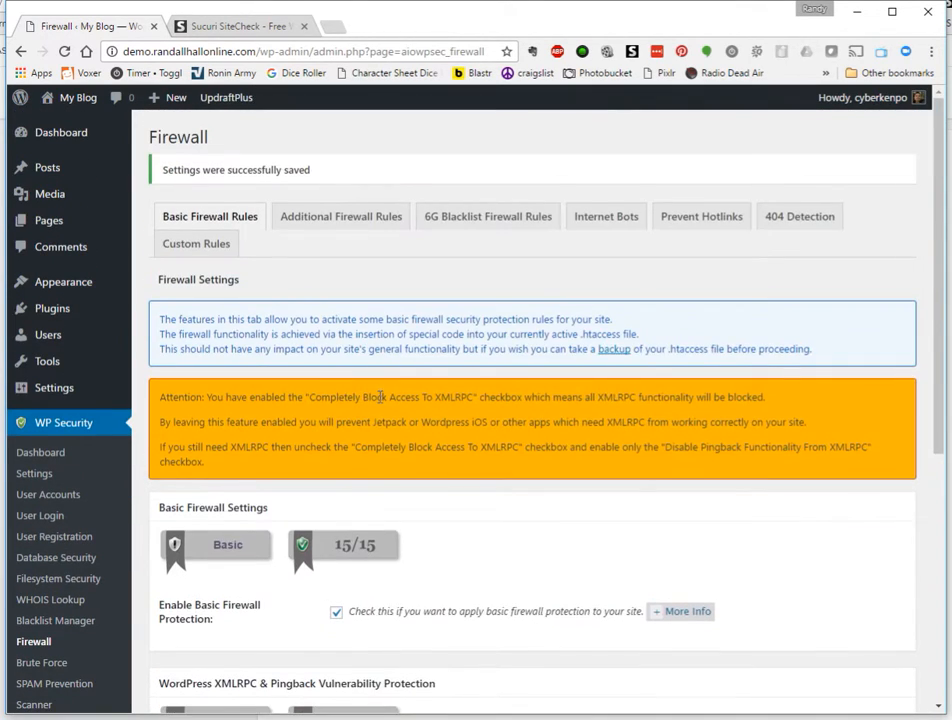
In the additional firewall rules, disable index views and trace and track, and forbid proxy comment posting.
scroll(376, 460, down, 3)
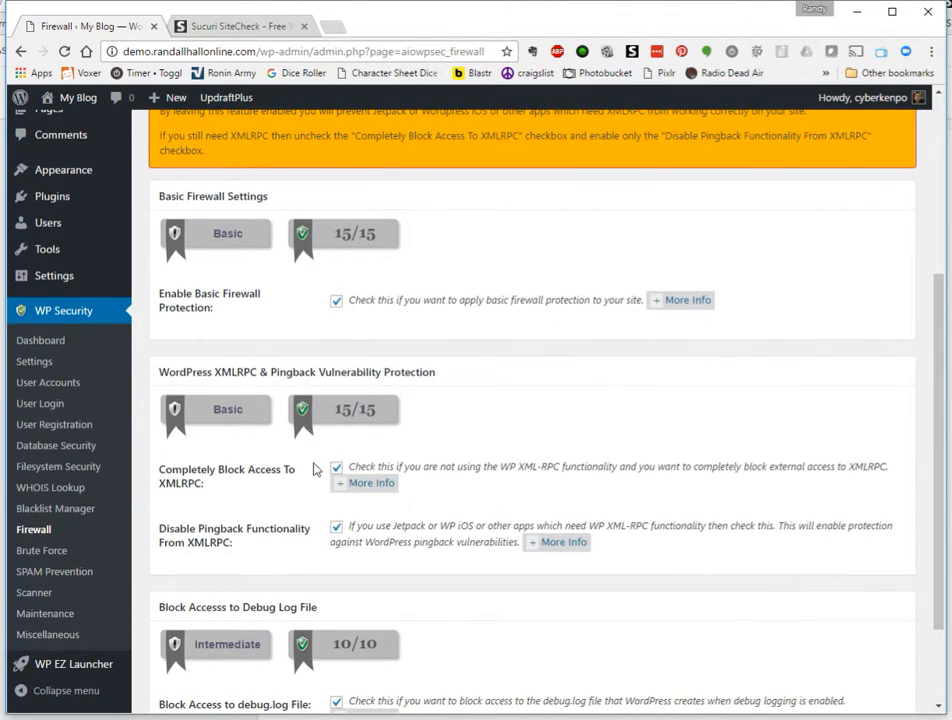
scroll(493, 434, up, 3)
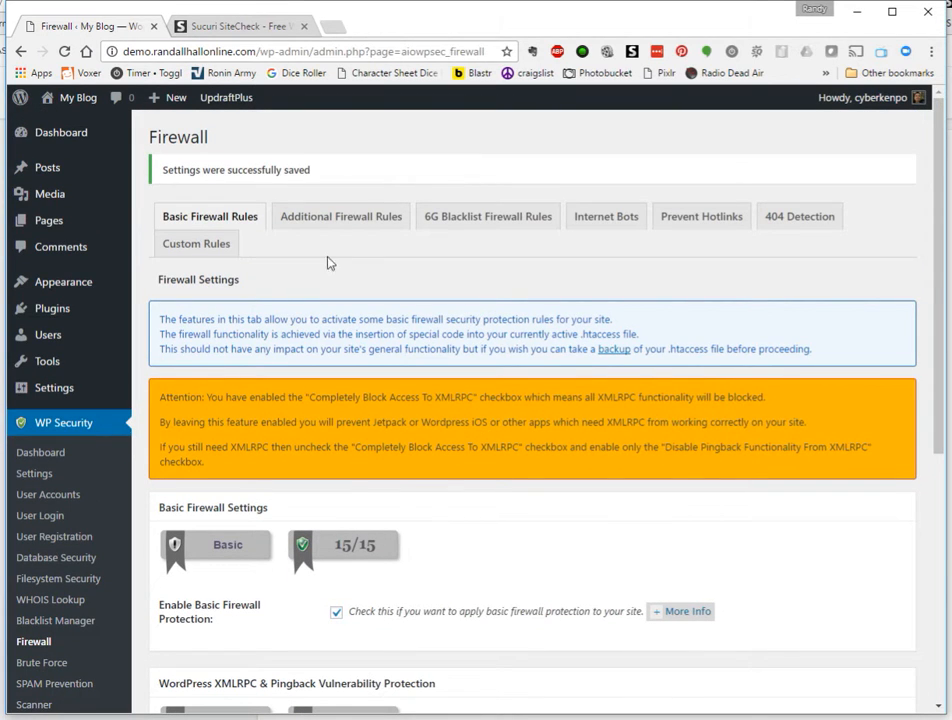
click(341, 223)
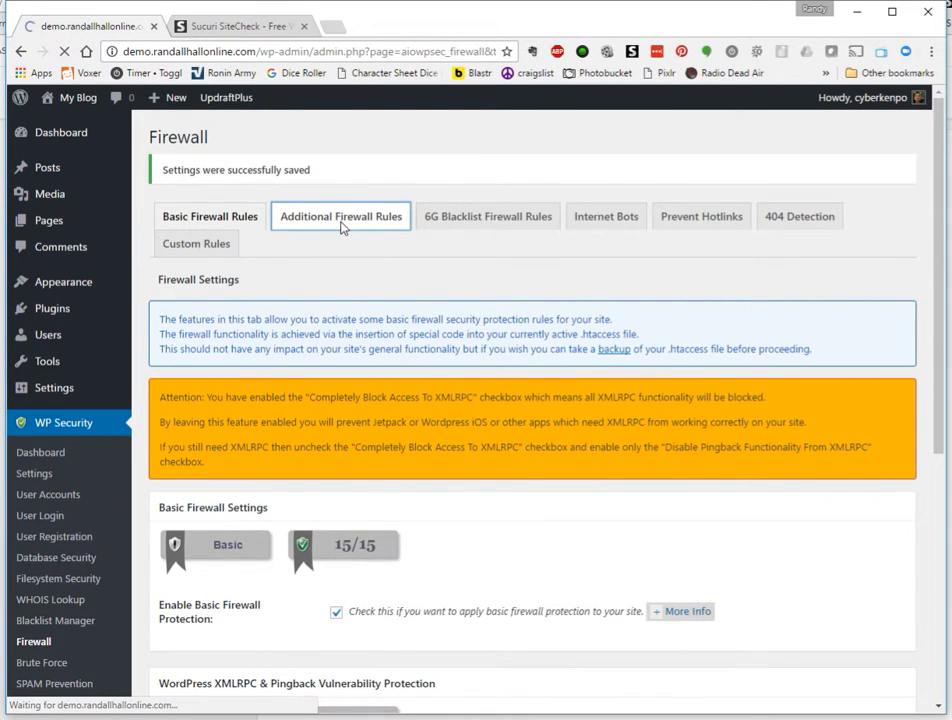
scroll(500, 230, down, 2)
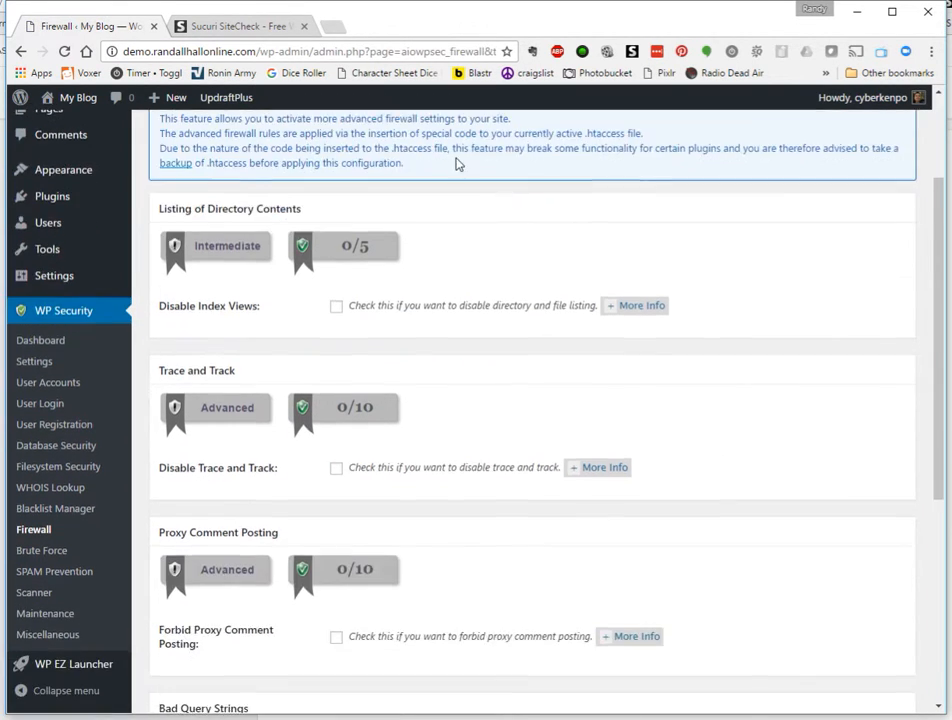
click(337, 307)
click(336, 468)
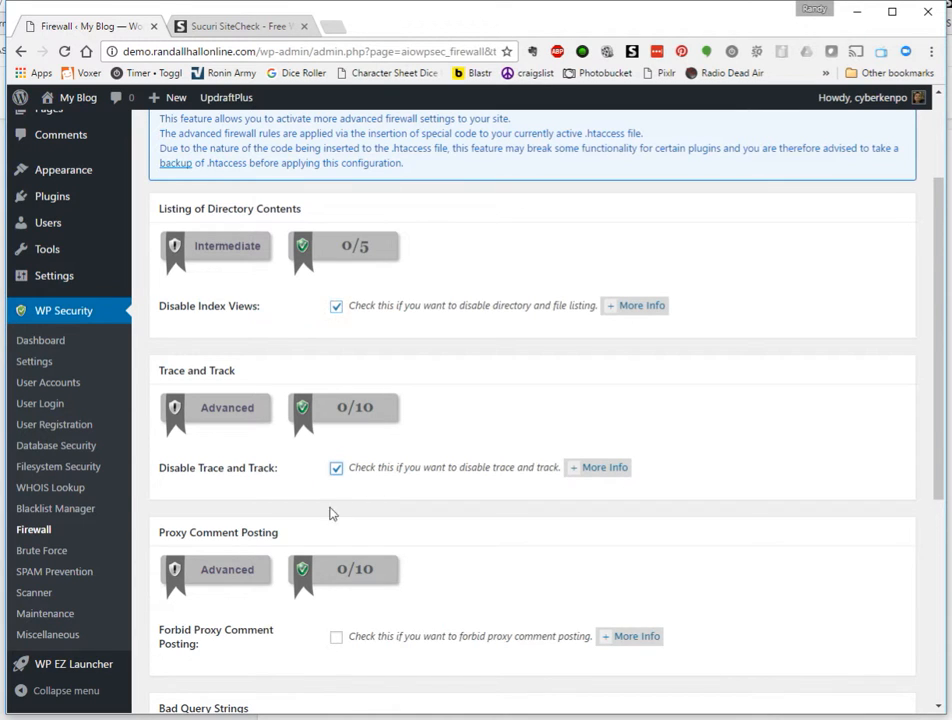
click(336, 637)
Deny bad query strings, enable the advanced character string filter, and save the additional firewall settings.
scroll(336, 630, down, 3)
click(336, 494)
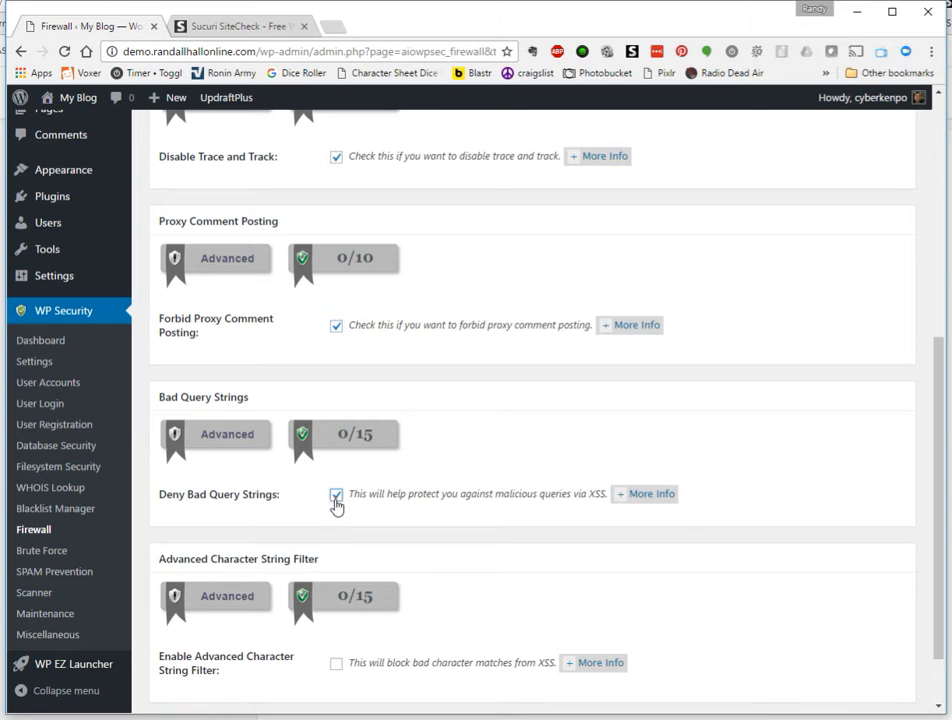
click(336, 663)
scroll(363, 607, down, 1)
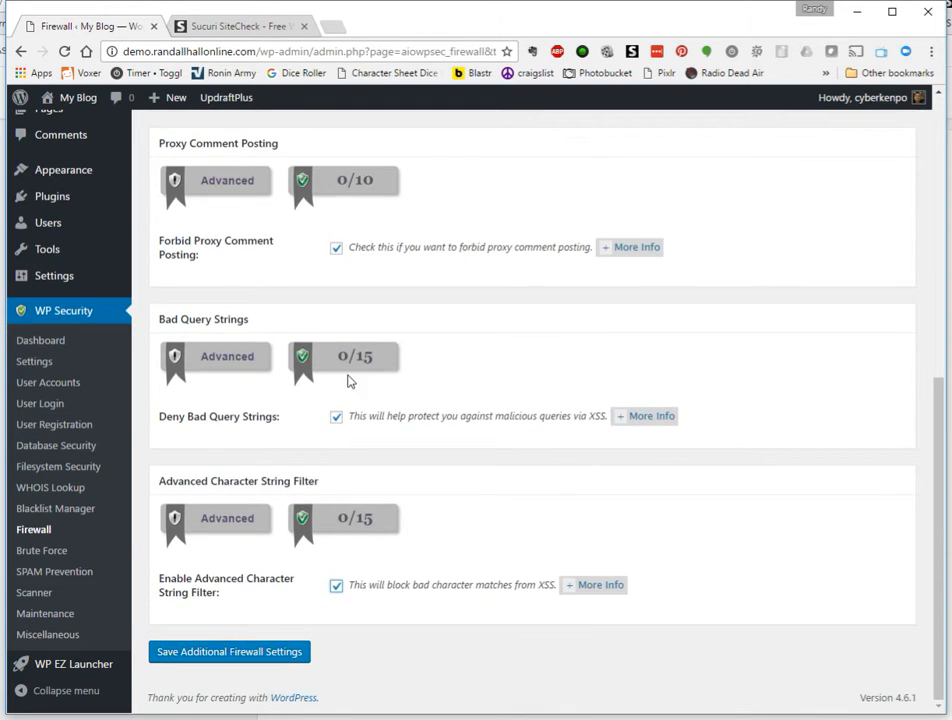
scroll(351, 383, up, 4)
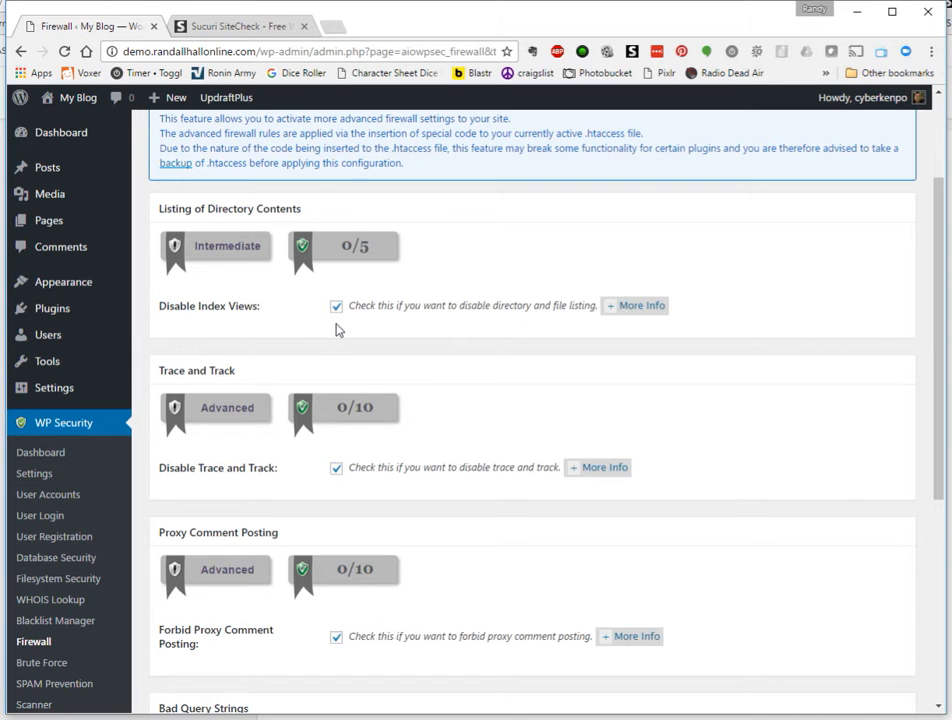
scroll(336, 325, down, 5)
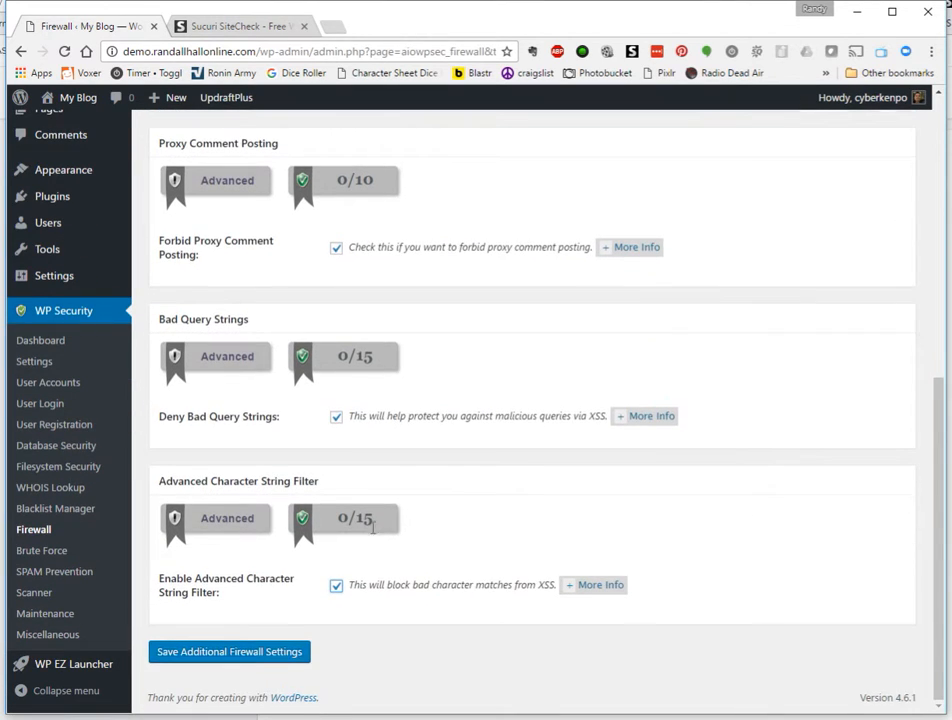
click(245, 651)
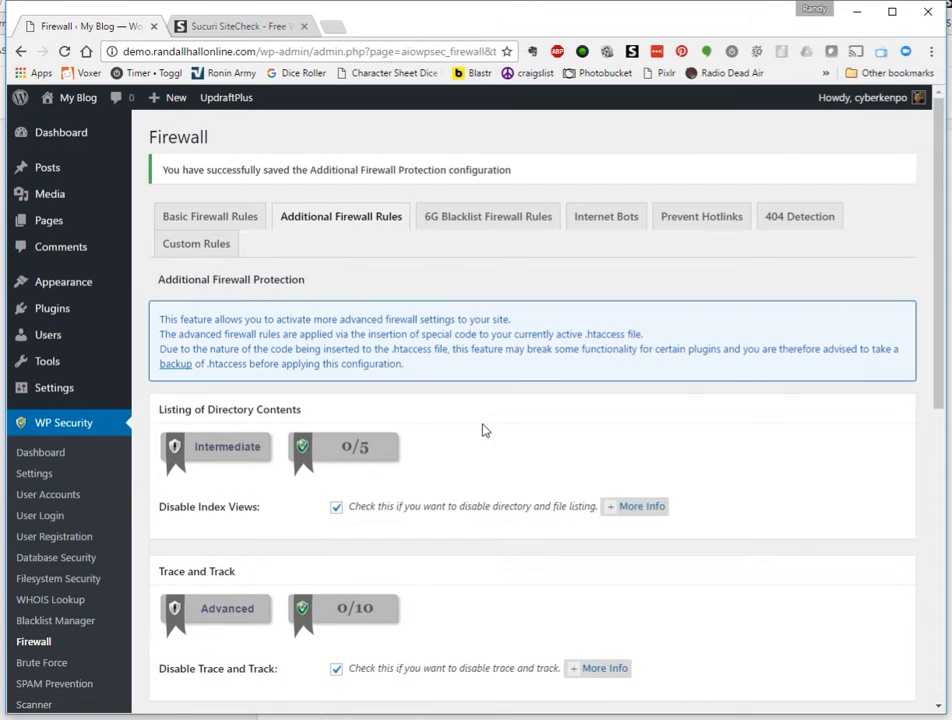
Enable both 6G and legacy 5G firewall protection in the 6G blacklist rules and save the settings.
click(478, 225)
scroll(459, 303, down, 3)
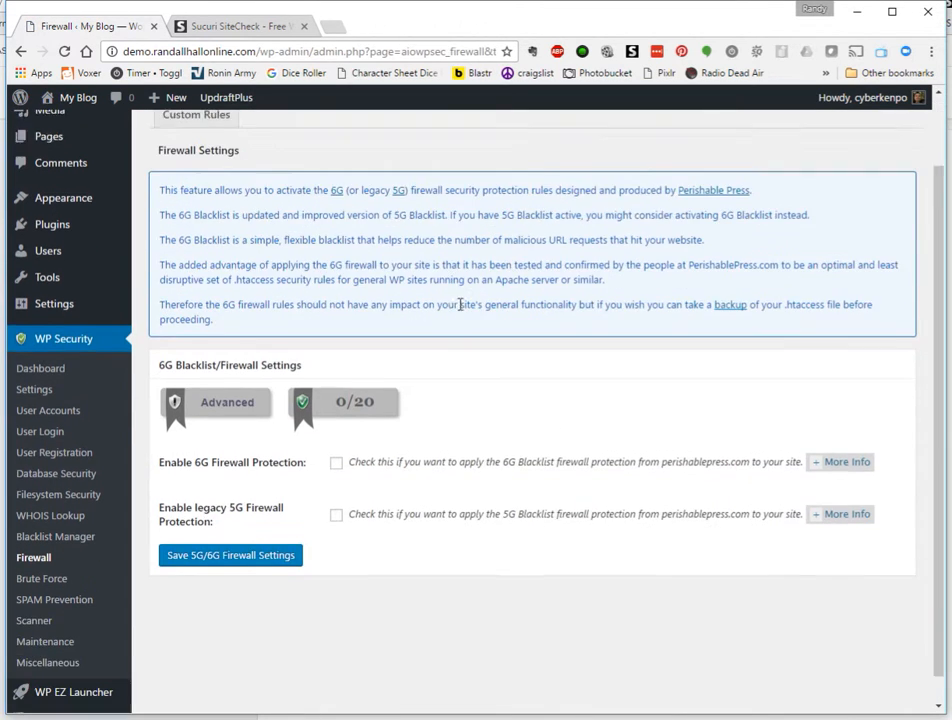
click(336, 435)
click(336, 487)
click(230, 527)
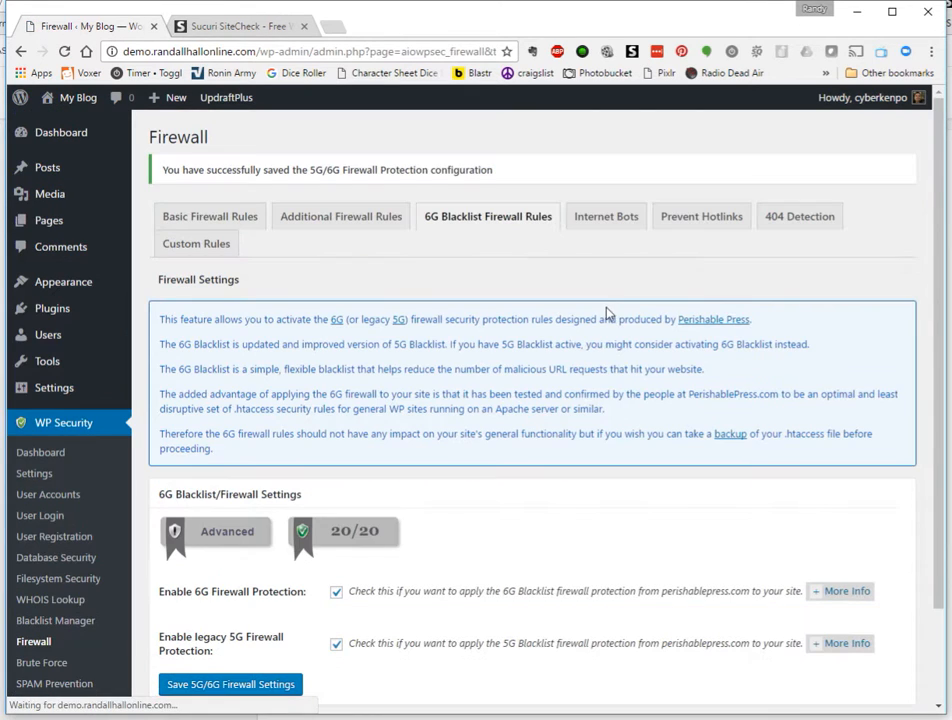
Turn on blocking of fake Googlebots in the Internet bot rules and save the settings.
click(603, 216)
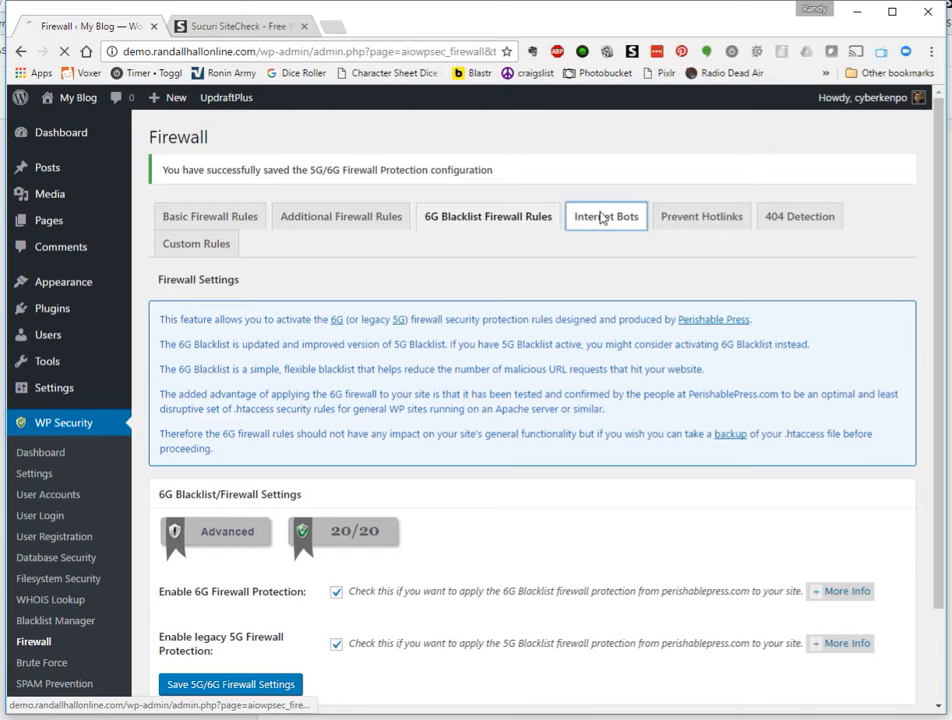
scroll(425, 560, down, 3)
click(336, 572)
click(214, 631)
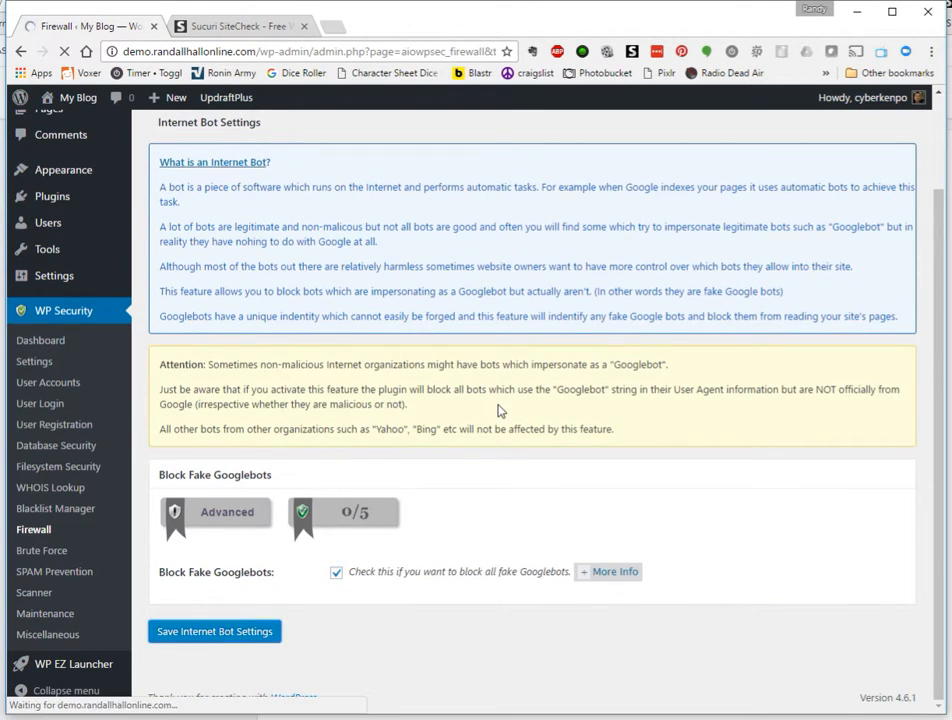
Look at the image hotlinking protection, then recheck the strength meter and critical feature status on the WP Security dashboard.
click(706, 218)
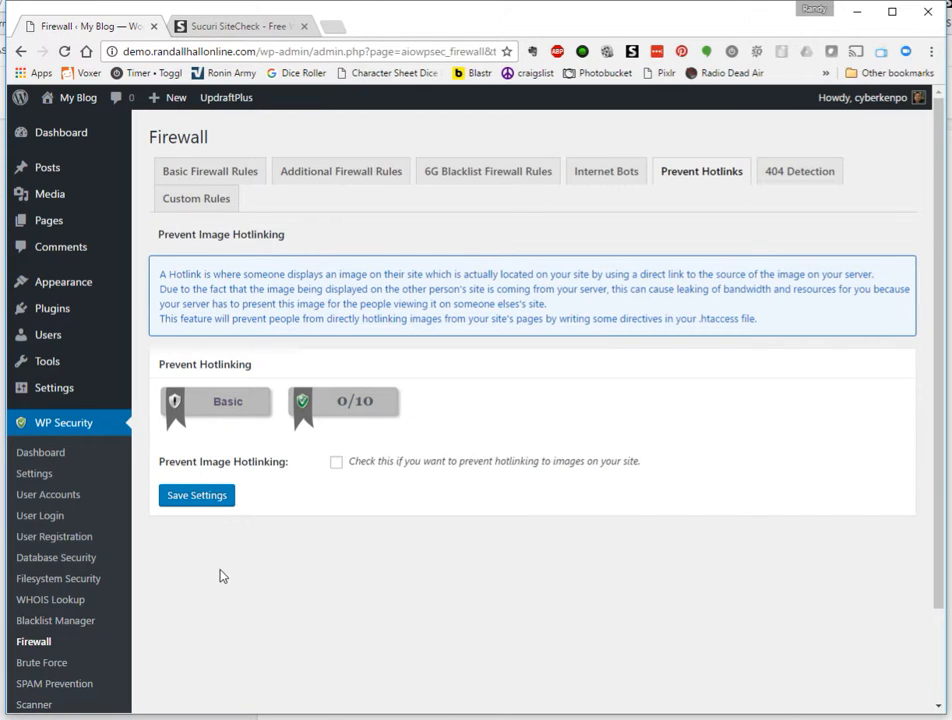
click(40, 452)
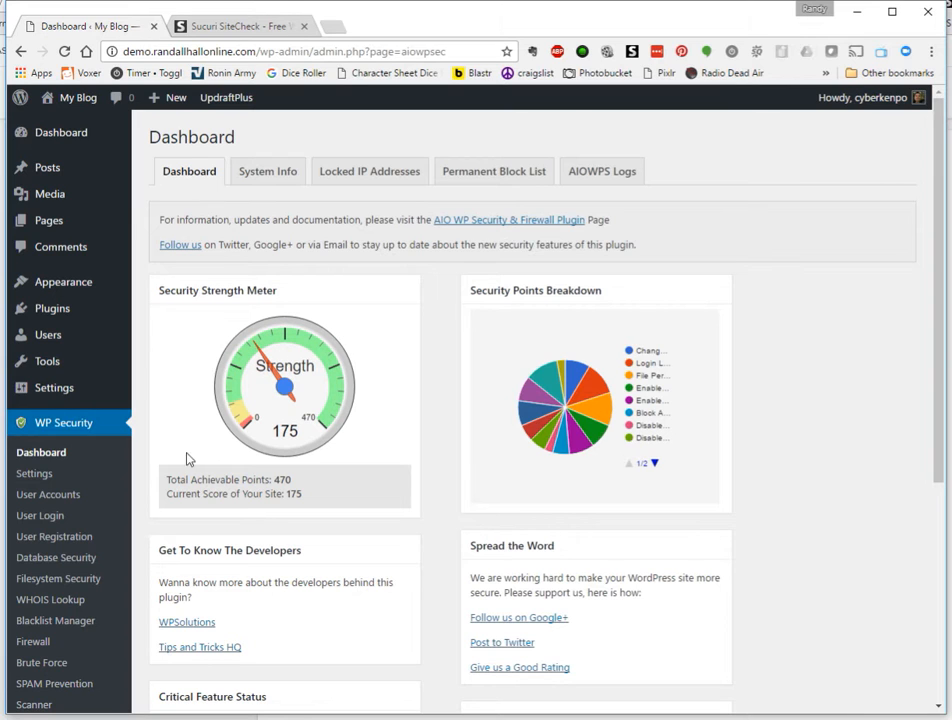
scroll(50, 640, down, 3)
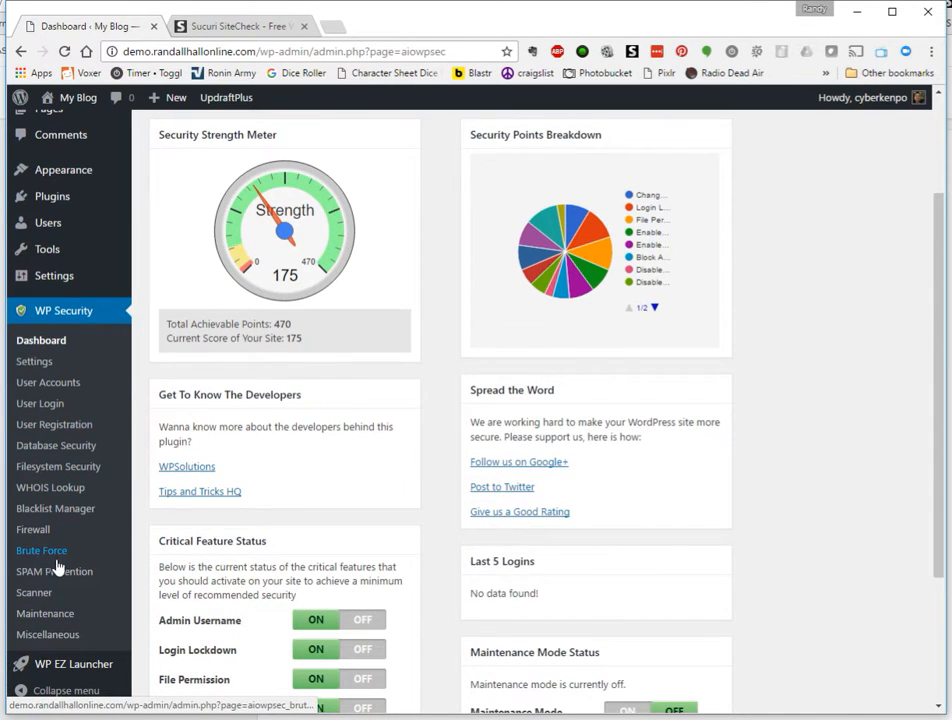
Review the comment captcha and spambot blocking options under SPAM Prevention, and return to the WP Security dashboard.
click(38, 573)
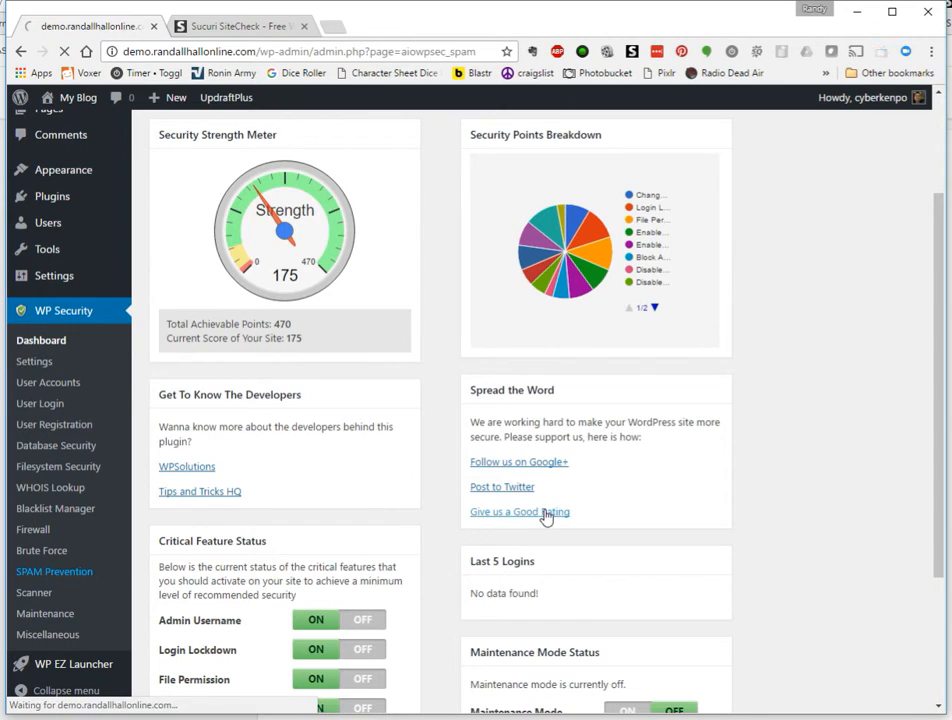
scroll(303, 500, down, 2)
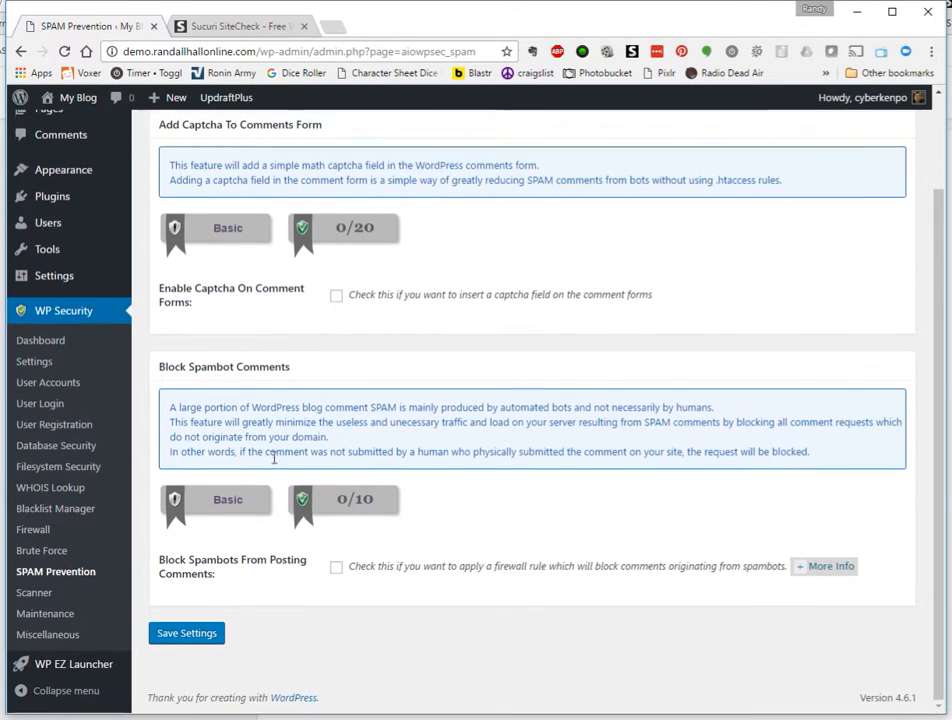
scroll(310, 433, up, 2)
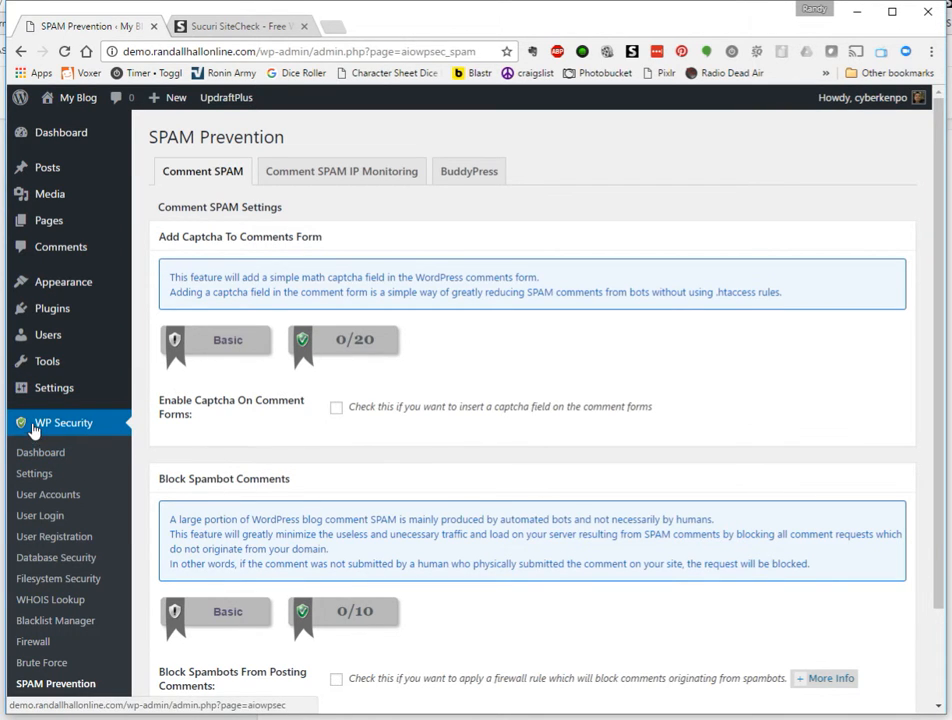
scroll(241, 451, down, 2)
scroll(200, 460, up, 2)
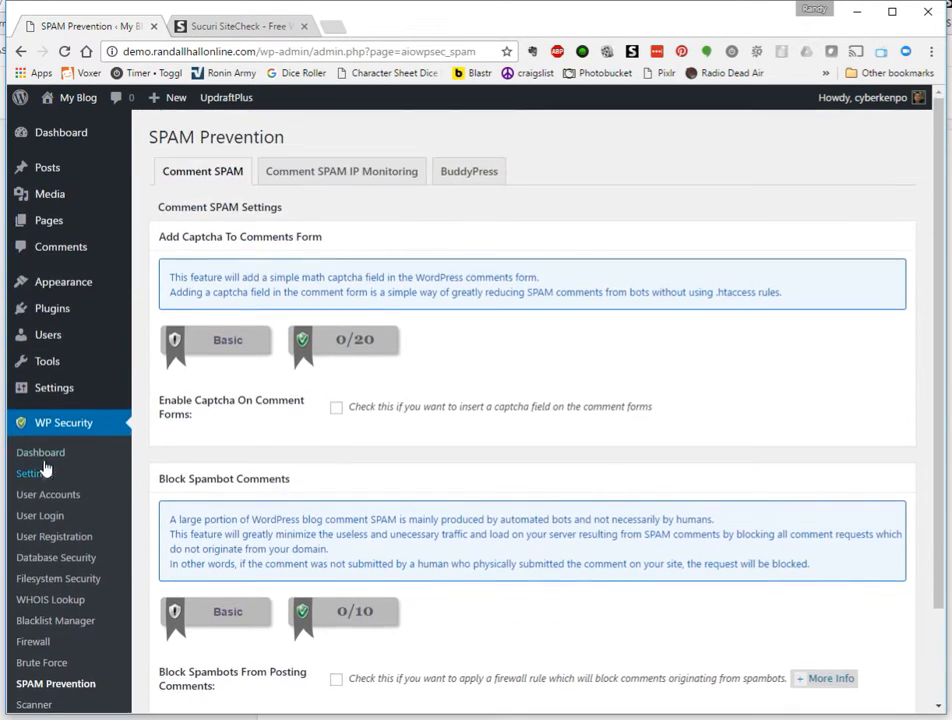
click(30, 452)
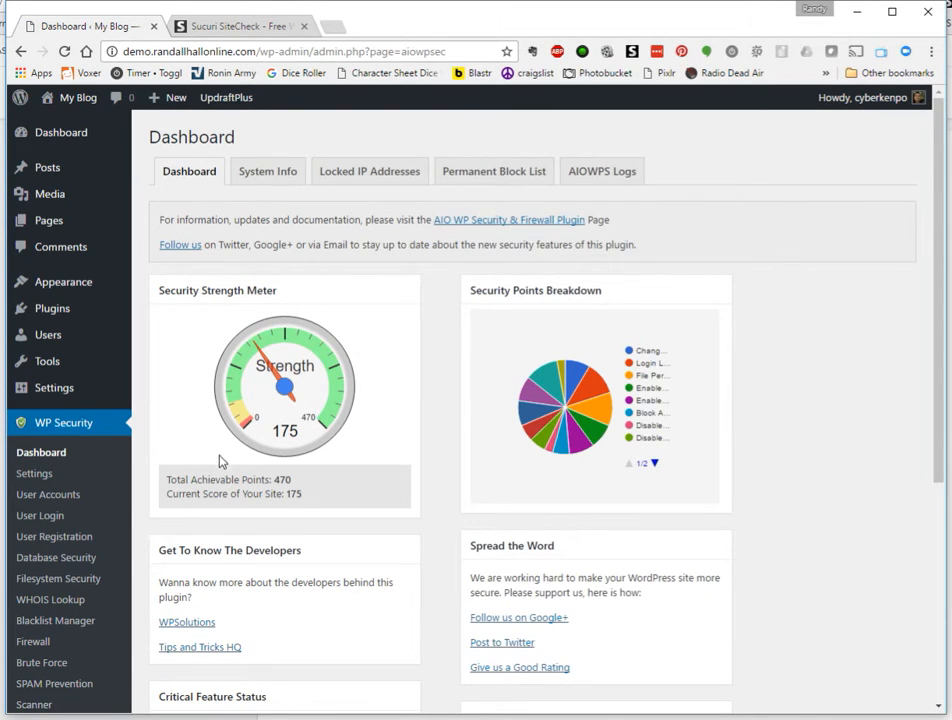
Open the UpdraftPlus Backups settings and set both the files and database backup schedules to Weekly.
mouse_move(72, 400)
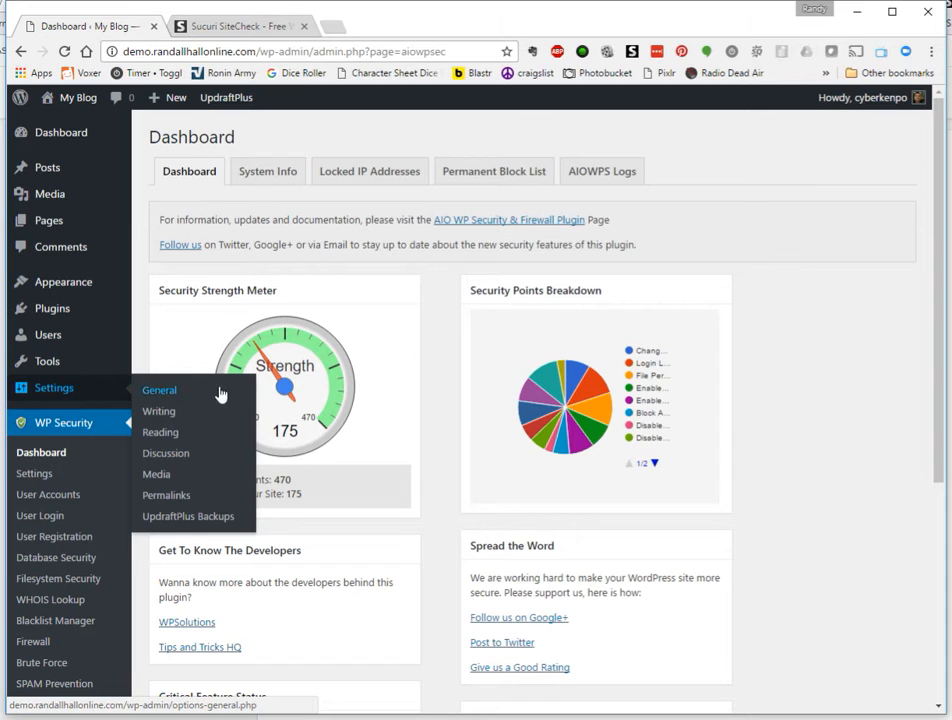
click(188, 518)
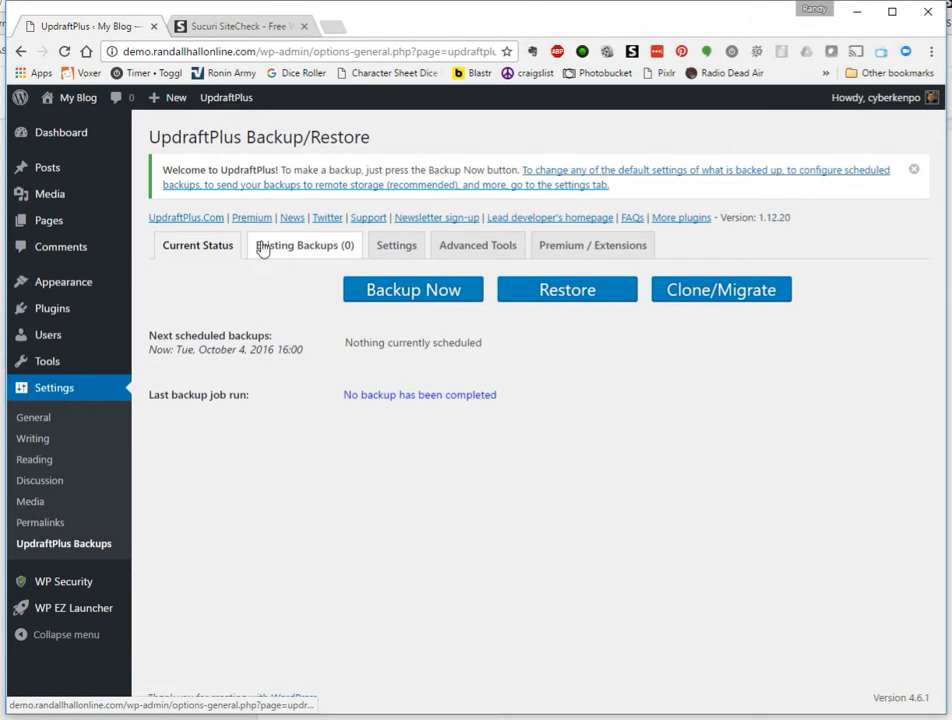
click(404, 248)
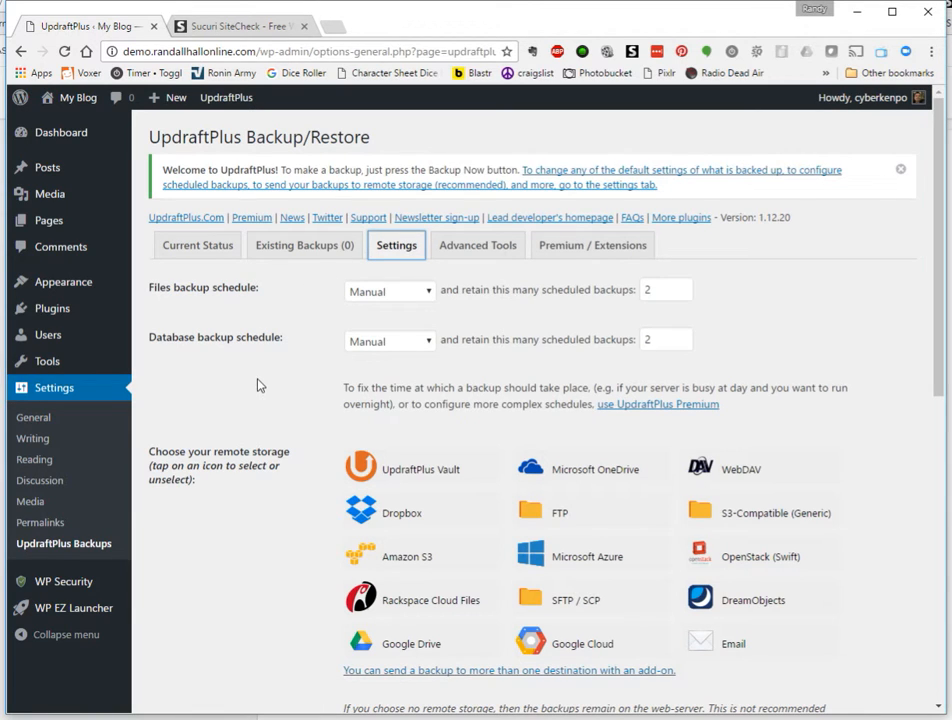
click(366, 293)
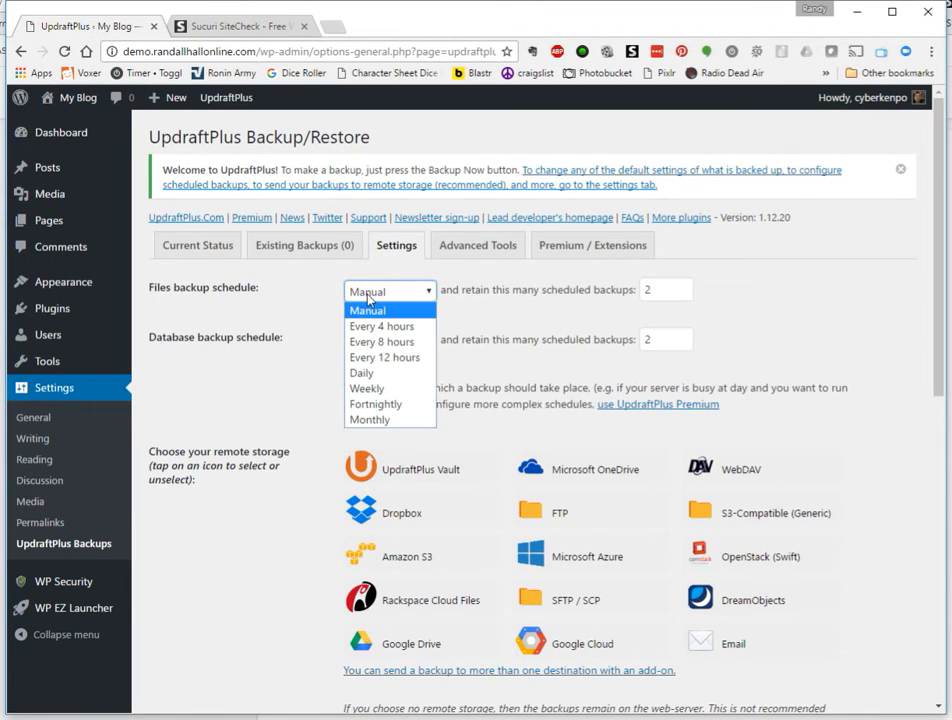
click(366, 388)
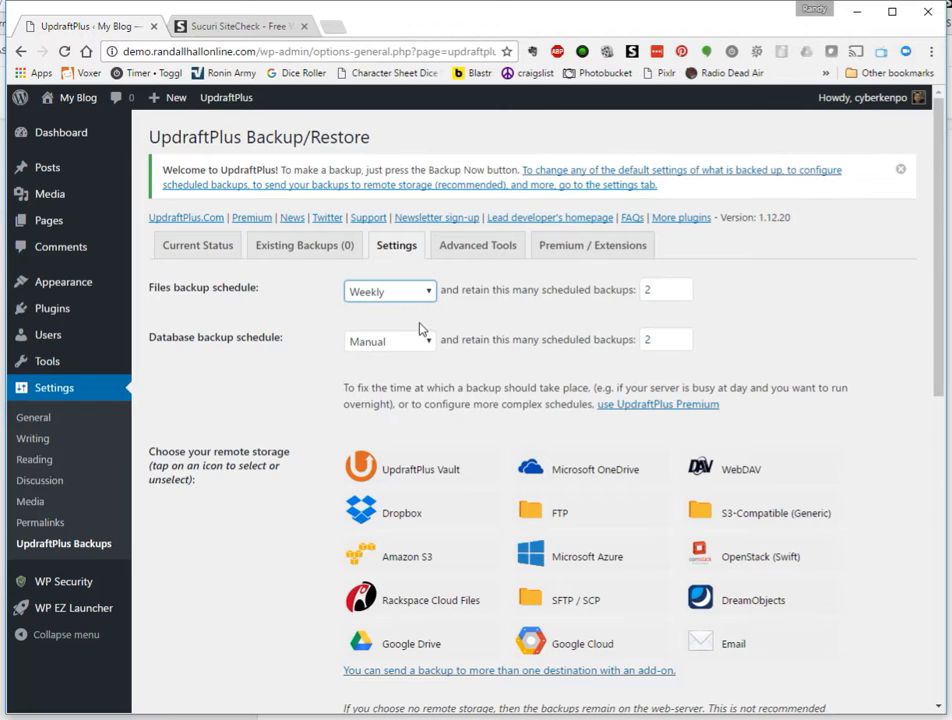
click(395, 295)
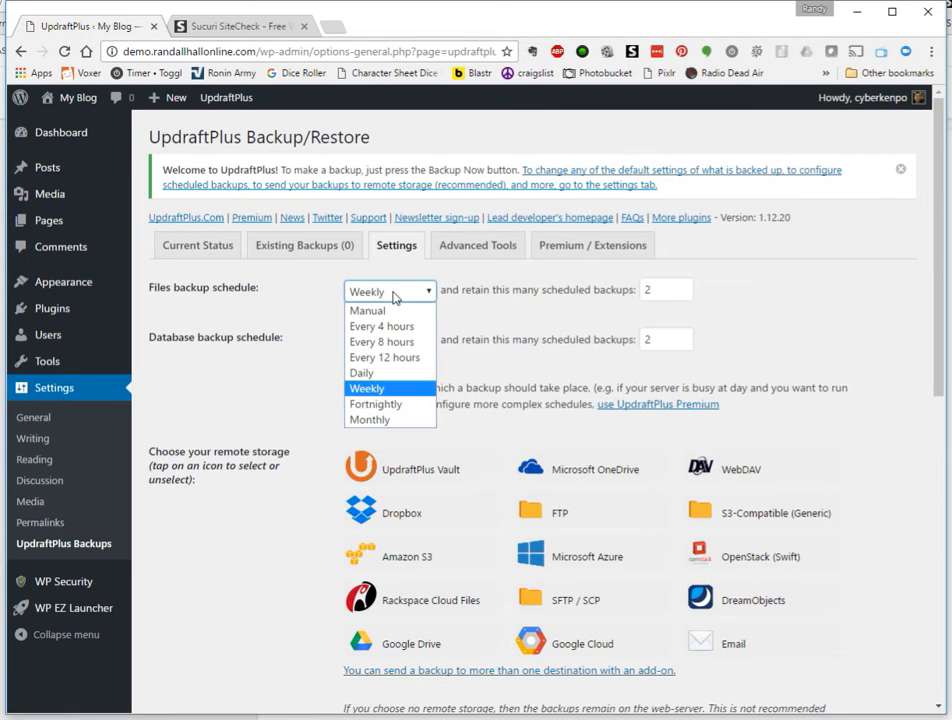
click(378, 387)
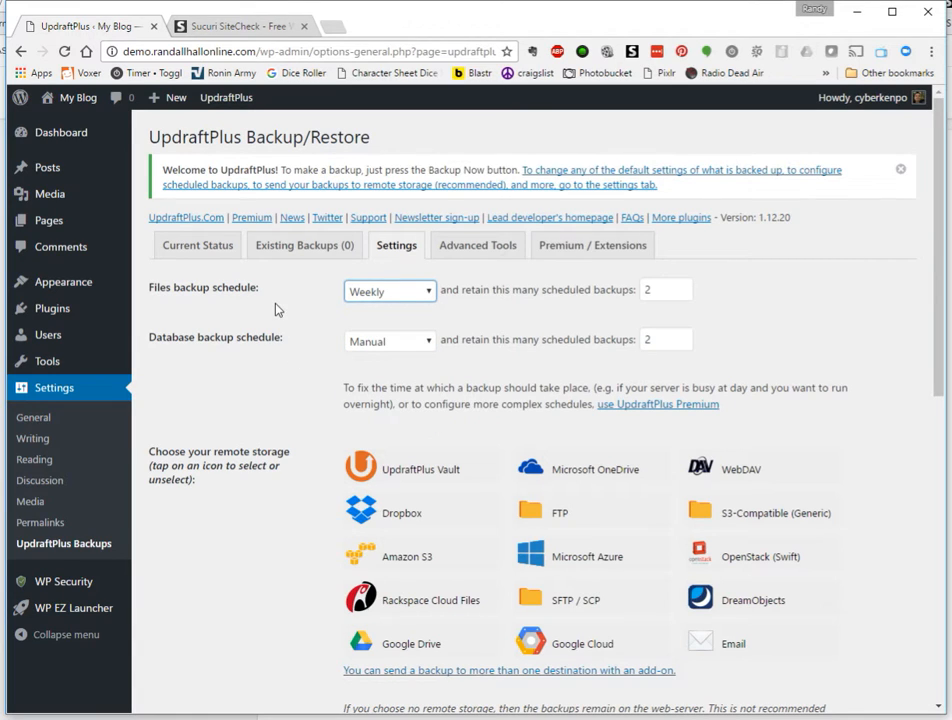
click(385, 350)
click(392, 443)
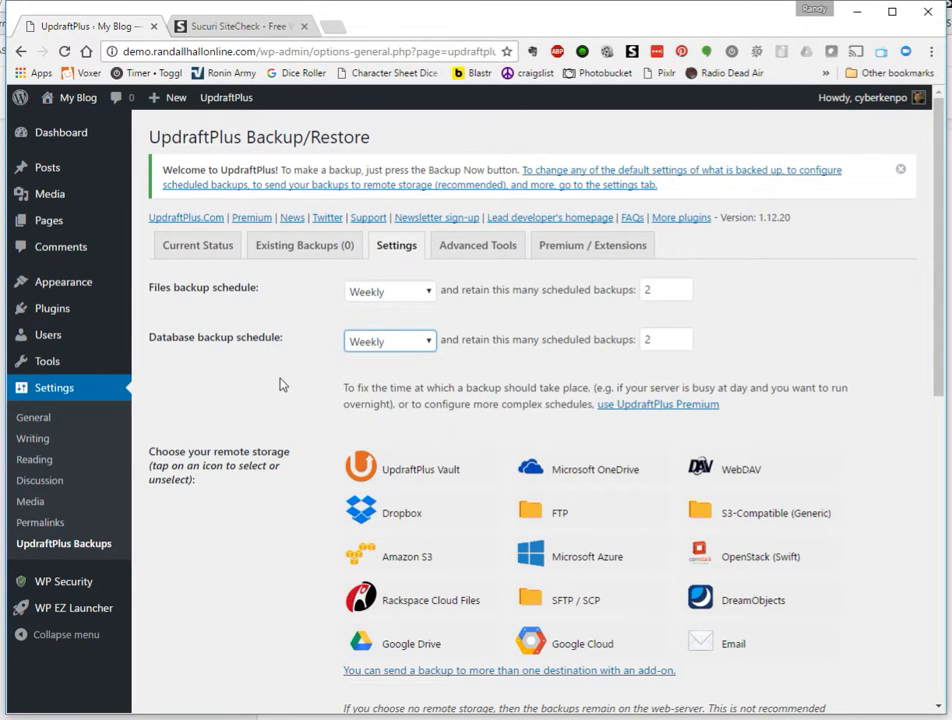
Review the UpdraftPlus backup options and choose Amazon S3 as the remote storage.
scroll(278, 400, down, 4)
scroll(274, 406, up, 2)
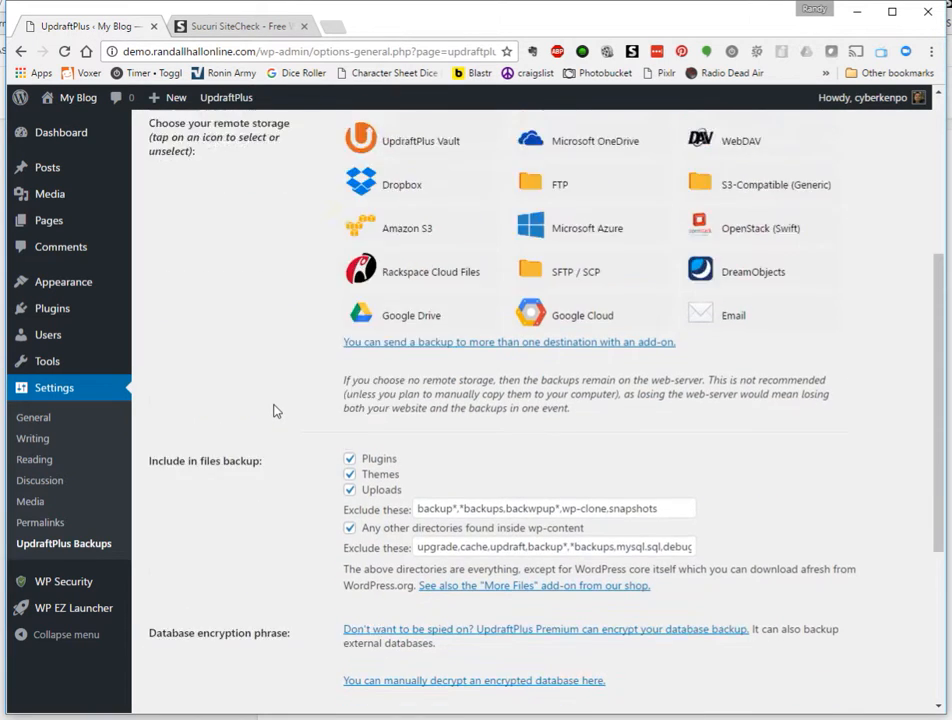
scroll(272, 408, up, 2)
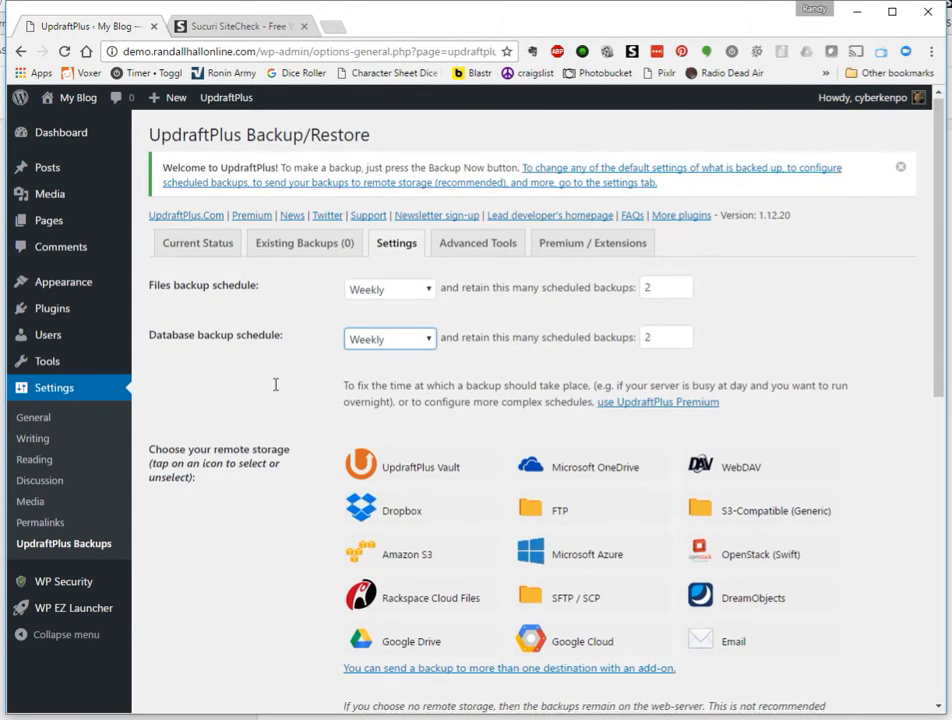
scroll(274, 384, down, 2)
click(381, 402)
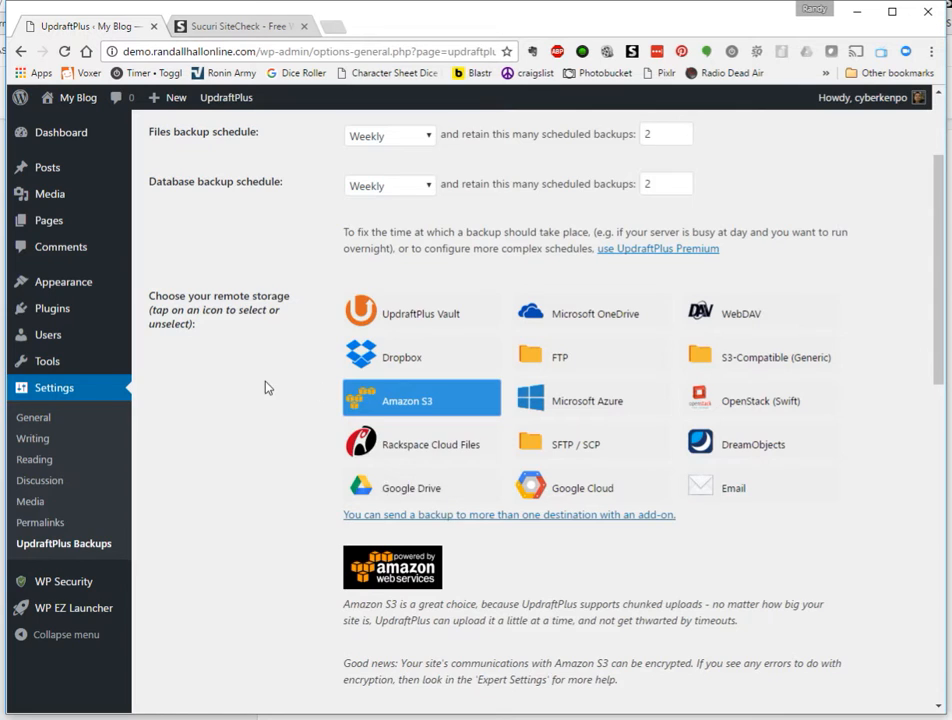
Paste the S3 access key and the S3 secret key into the Amazon S3 storage settings.
scroll(268, 380, down, 4)
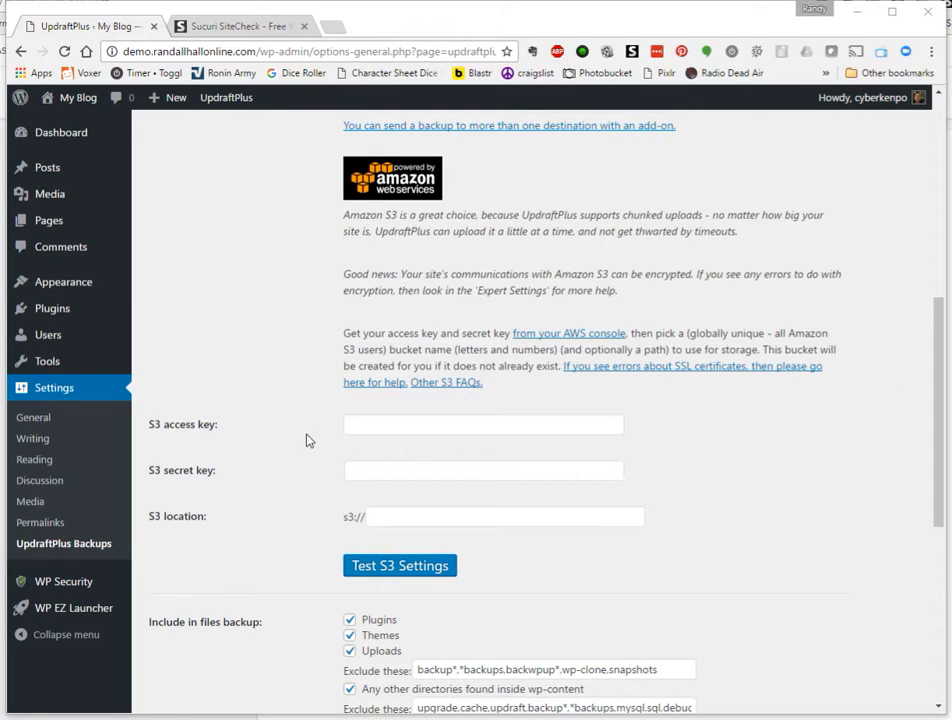
click(359, 421)
right_click(361, 424)
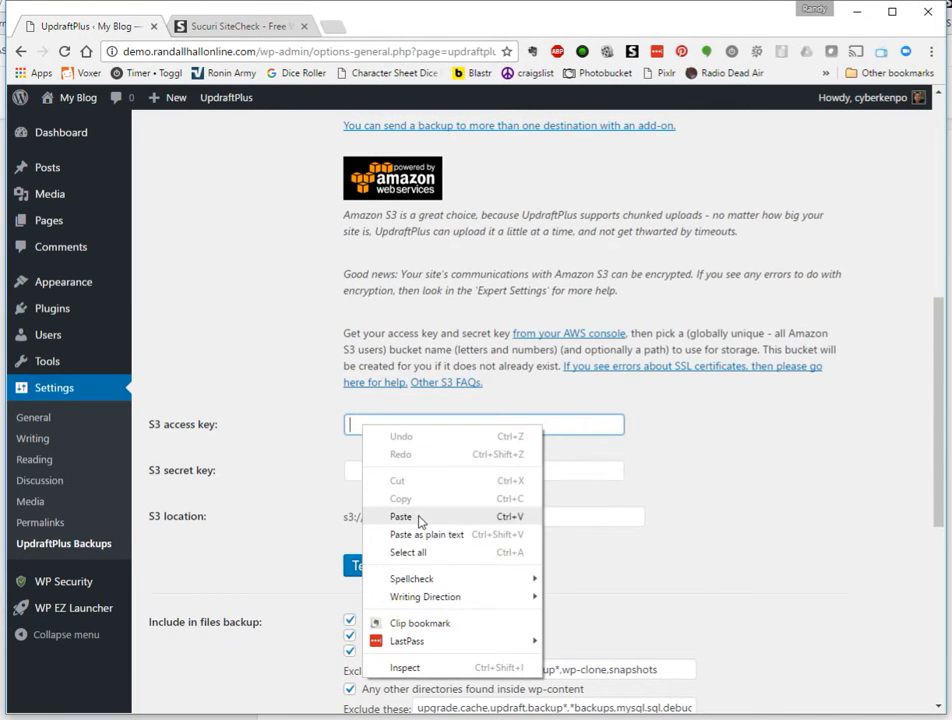
click(421, 516)
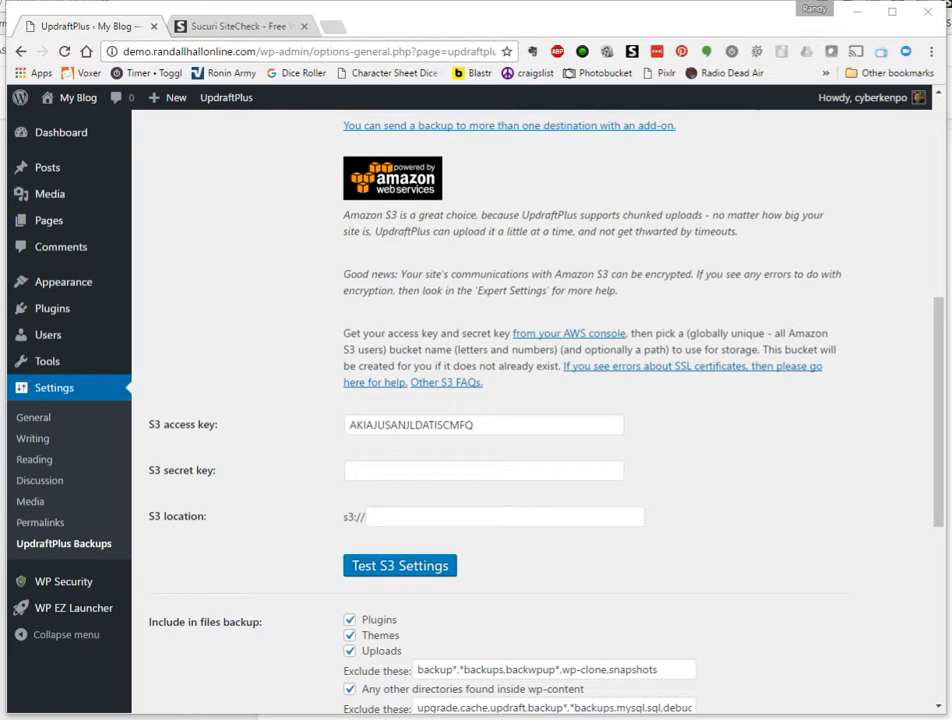
click(361, 470)
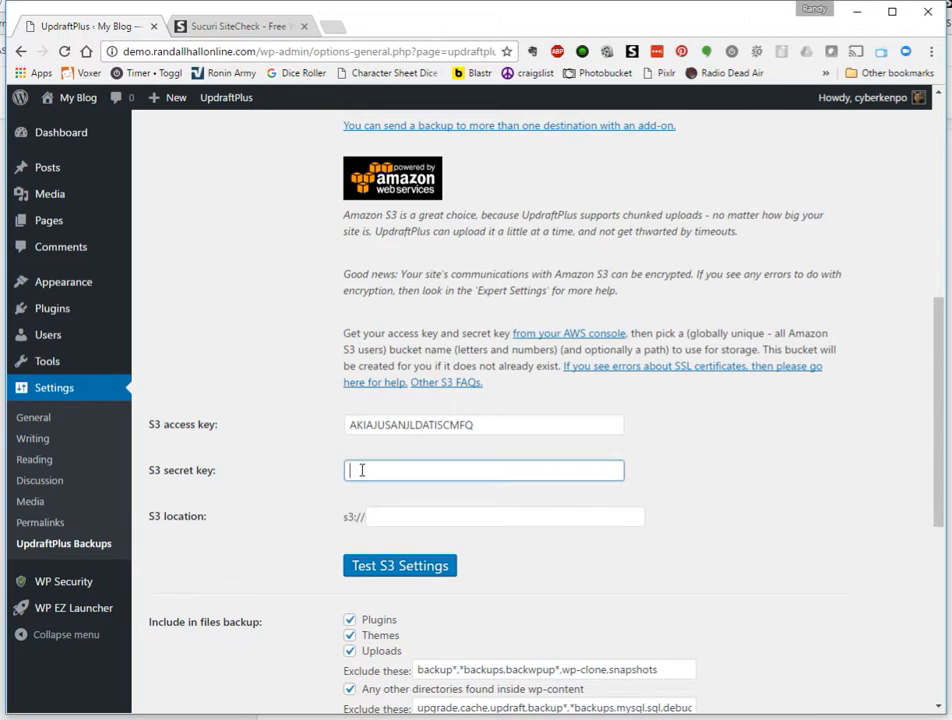
right_click(361, 470)
click(400, 561)
Set the S3 location to tekmaven-backups, test the S3 settings and dismiss the test result.
click(409, 514)
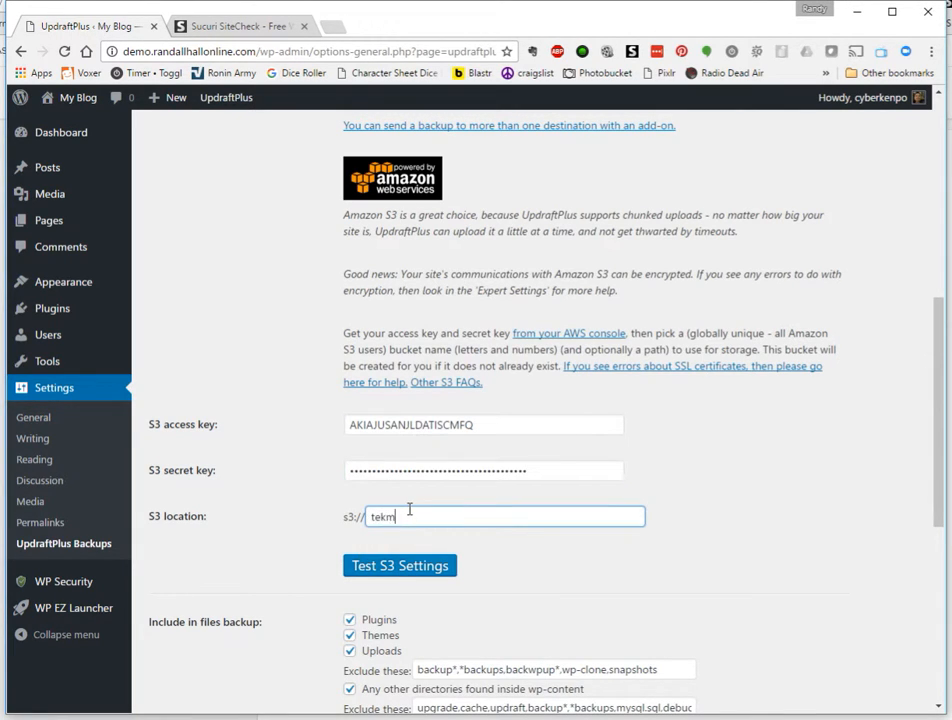
text(backups)
click(402, 566)
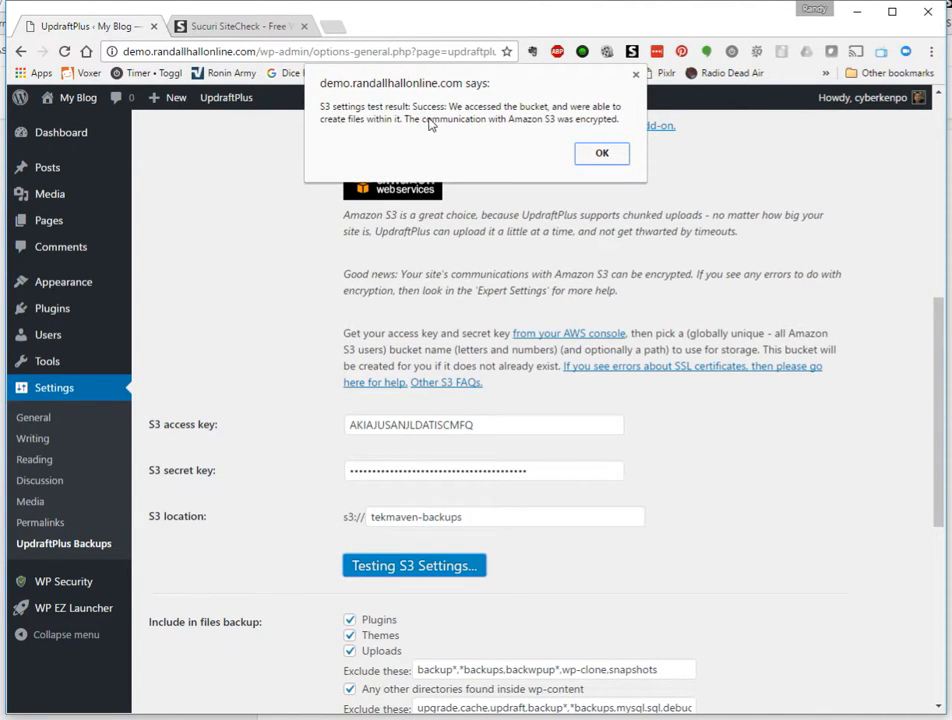
click(603, 154)
Enable the basic email report to the site's admin address and save the UpdraftPlus settings.
scroll(681, 268, down, 3)
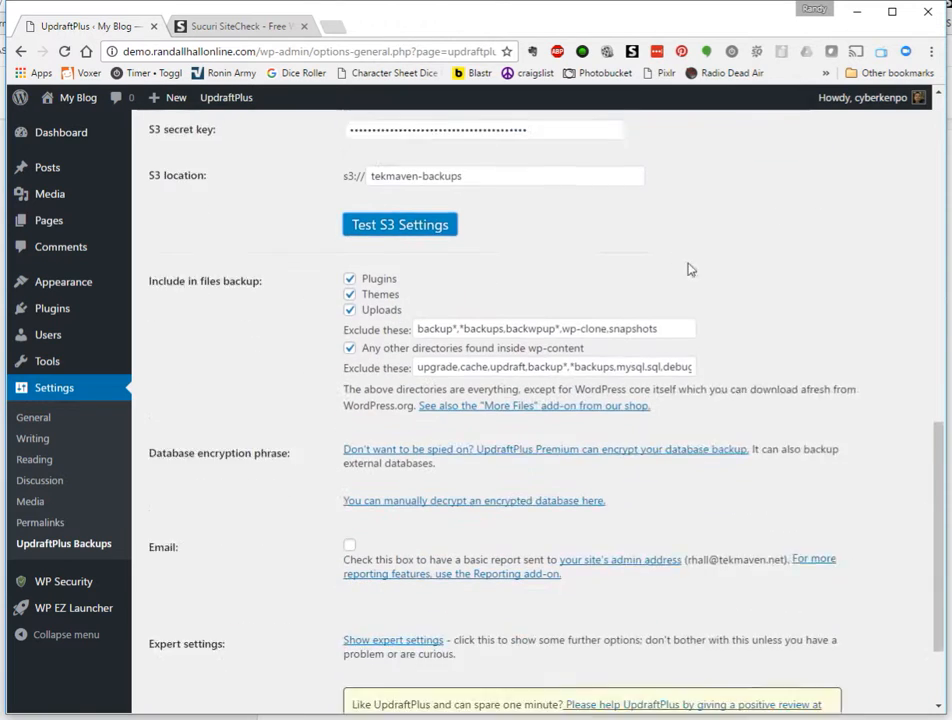
scroll(681, 268, down, 1)
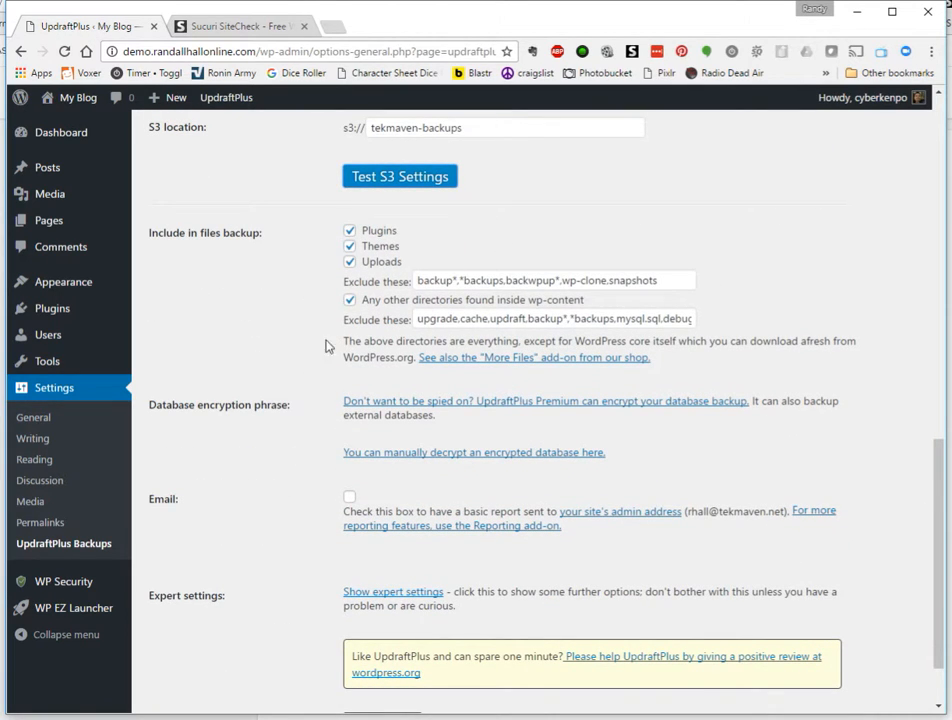
scroll(323, 289, down, 1)
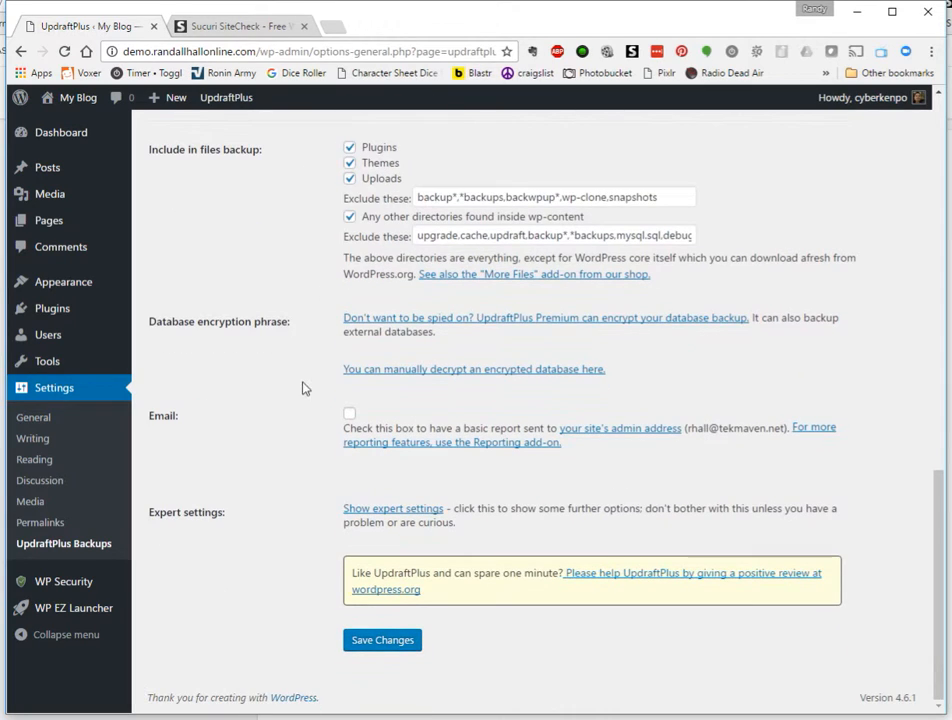
click(351, 419)
click(366, 643)
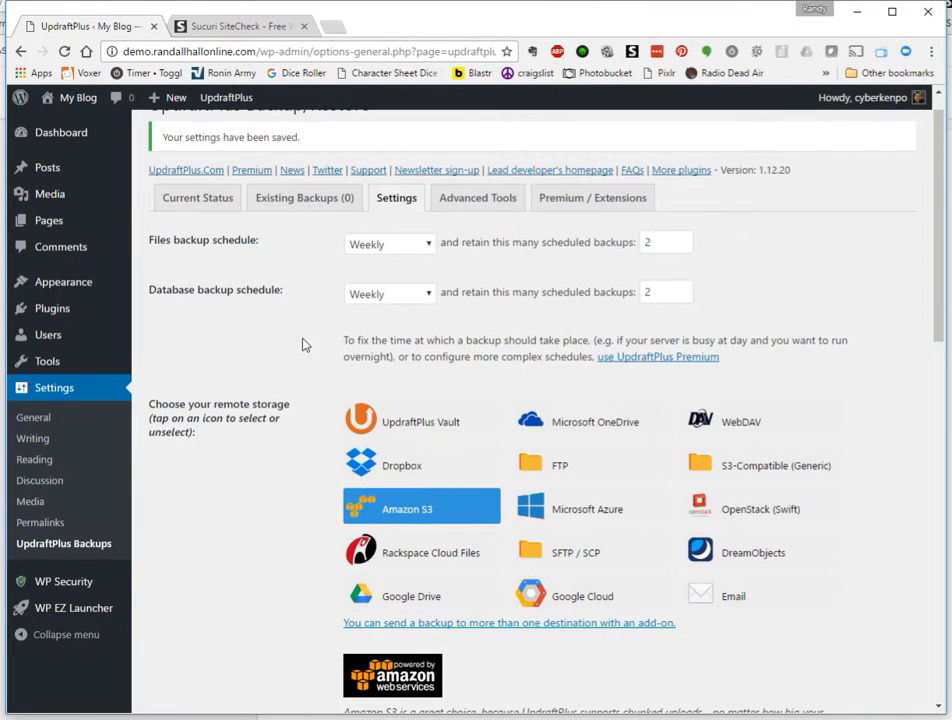
Start a one-time backup from Current Status that includes the database and files and is sent to remote storage.
click(213, 203)
click(405, 280)
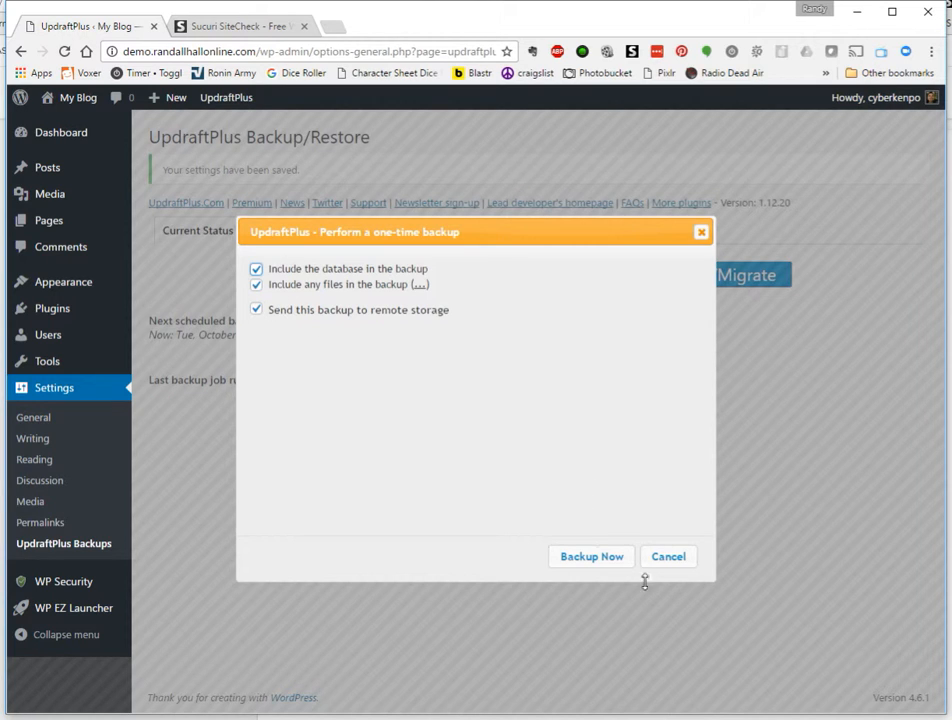
click(588, 563)
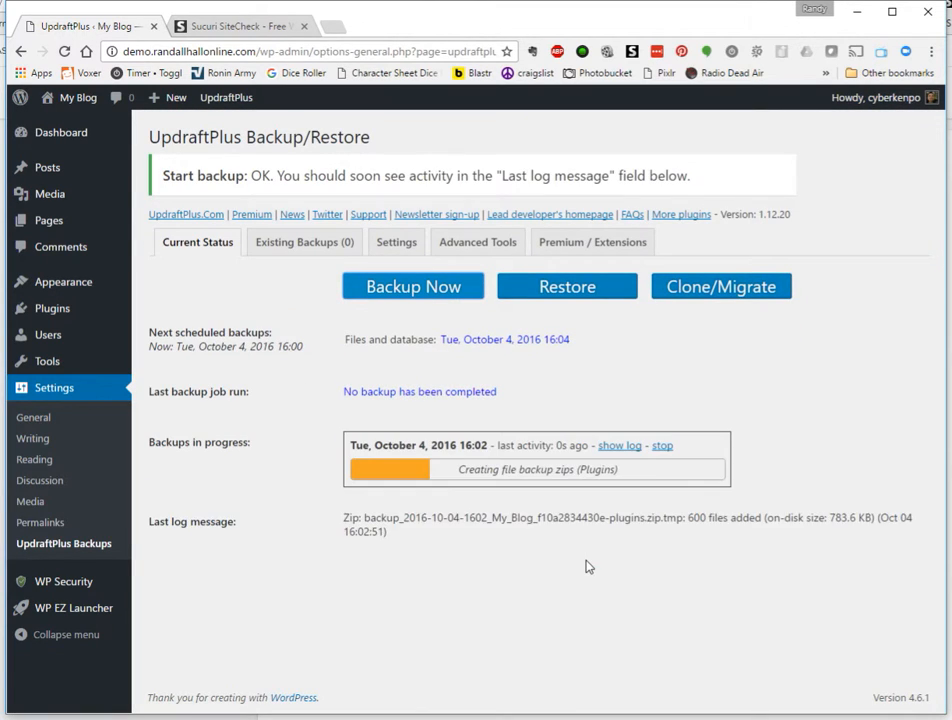